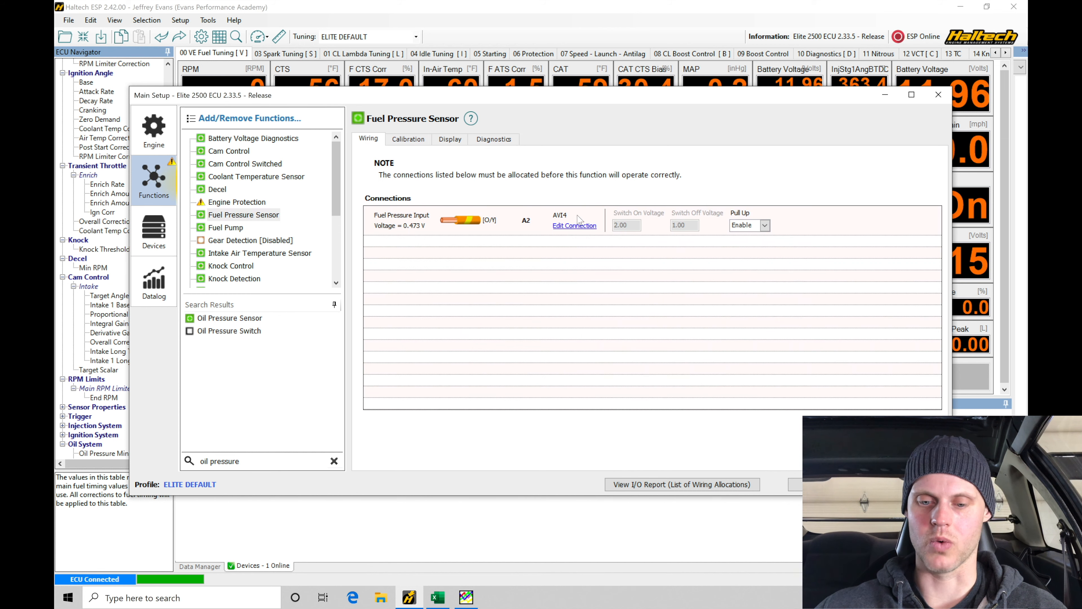
Step: Reassign the Fuel Pressure Sensor input to the AVI3 connection on pin A17
{"action": "left_click", "coordinate": [584, 225]}
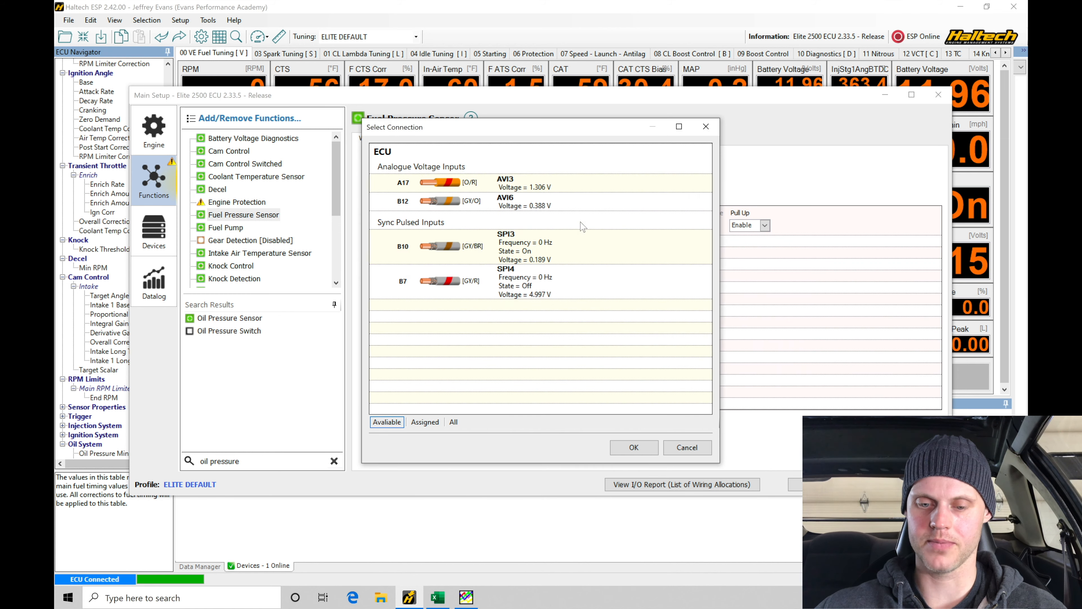
{"action": "left_click", "coordinate": [549, 187]}
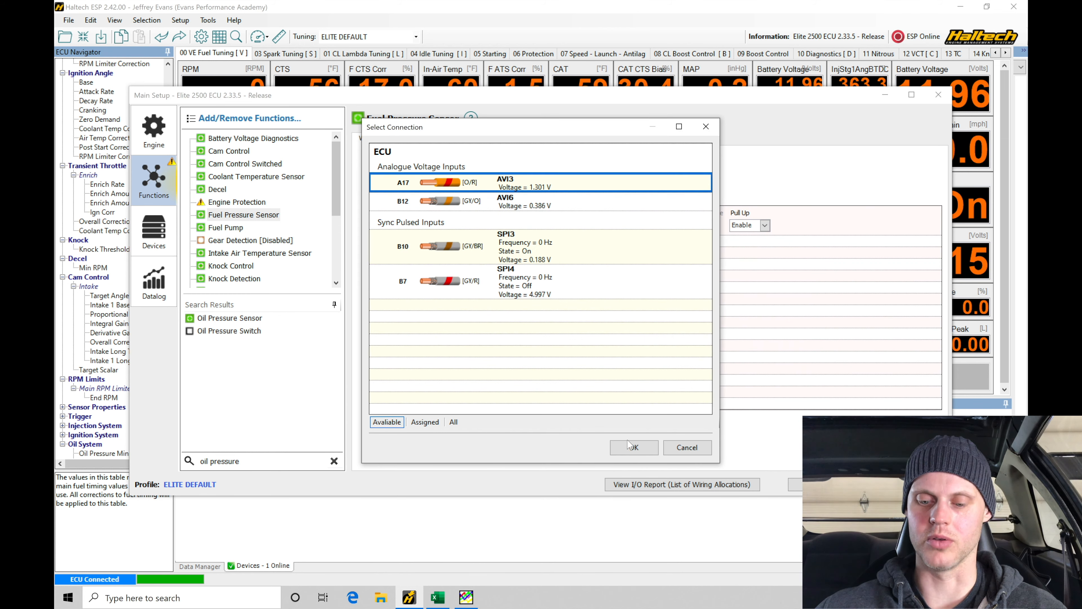
{"action": "left_click", "coordinate": [634, 447]}
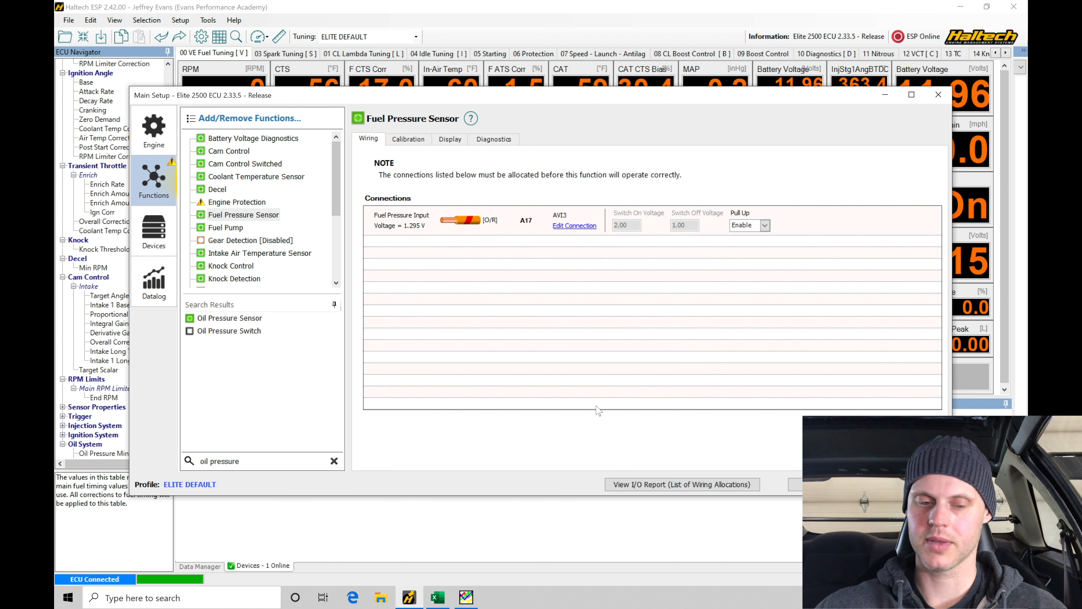
Step: Reassign the Oil Pressure Sensor input to the AVI4 connection on pin A2 and accept the main setup changes
{"action": "left_click", "coordinate": [254, 319]}
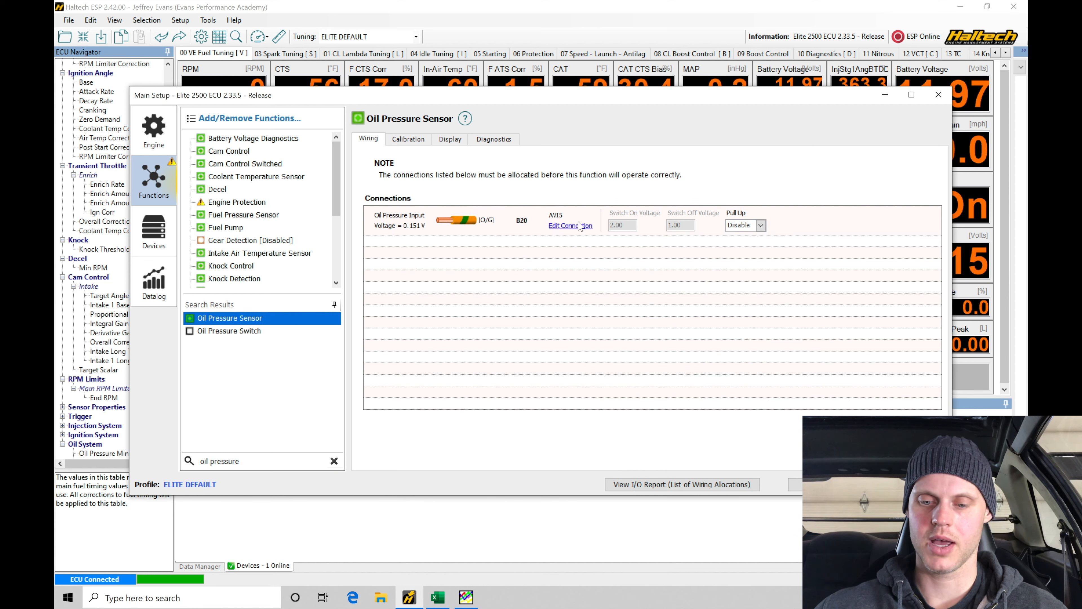
{"action": "left_click", "coordinate": [587, 226]}
{"action": "left_click", "coordinate": [540, 188]}
{"action": "left_click", "coordinate": [634, 447]}
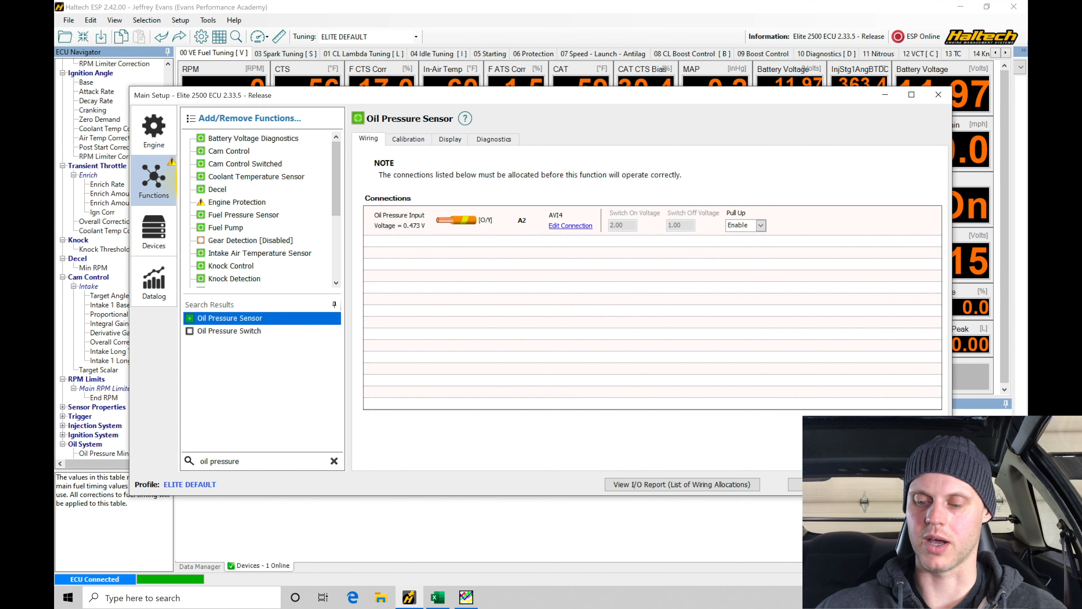
{"action": "left_click", "coordinate": [796, 484]}
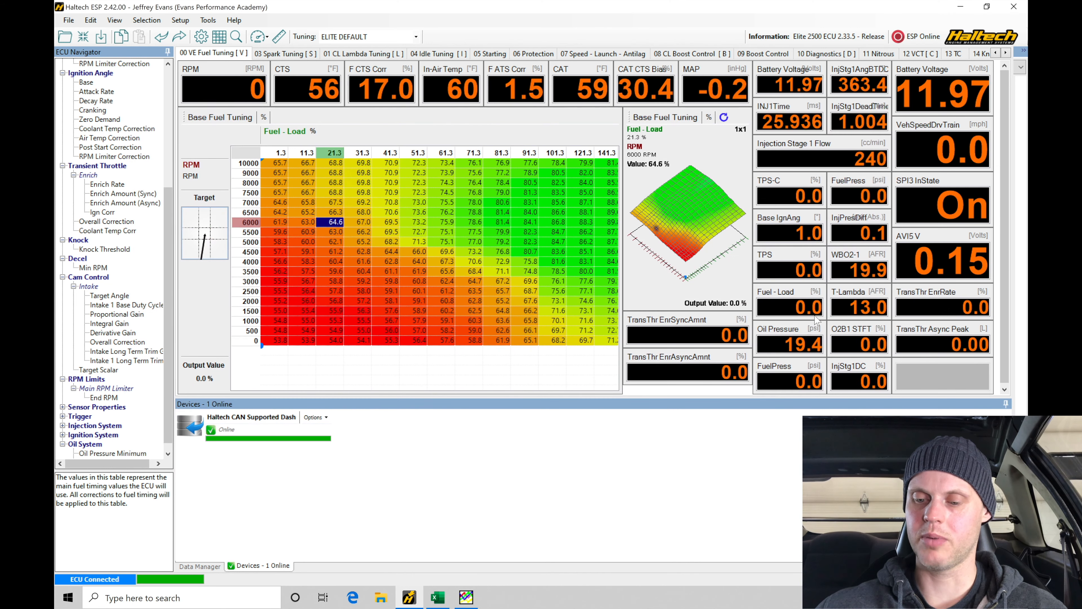
{"action": "left_click", "coordinate": [209, 22]}
{"action": "left_click", "coordinate": [224, 73]}
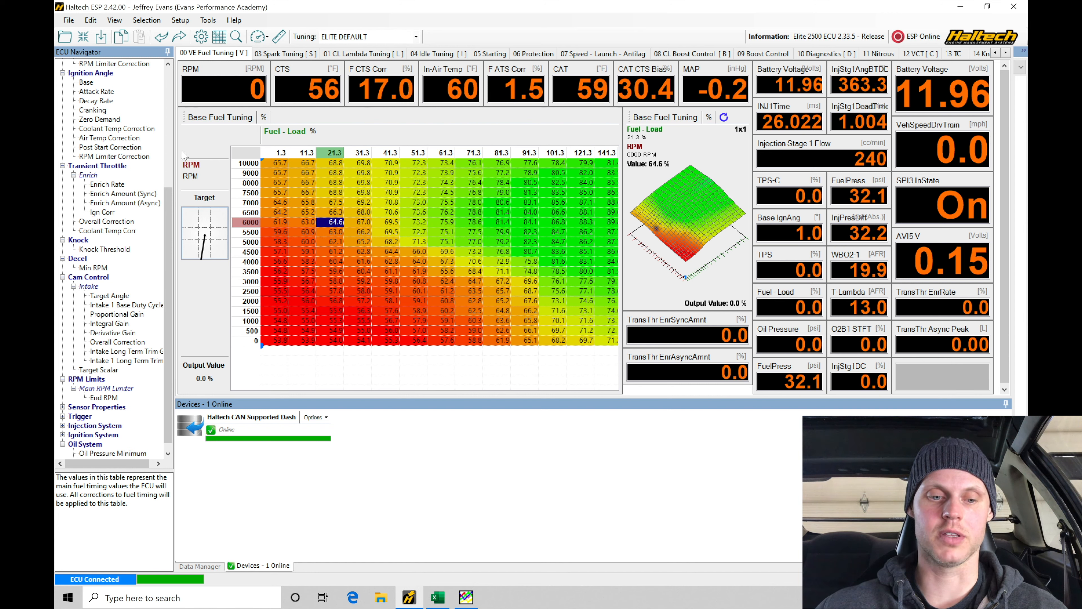
Step: Compare the load axes of the target lambda table and the base fuel table
{"action": "left_click_drag", "start_coordinate": [166, 205], "coordinate": [167, 86]}
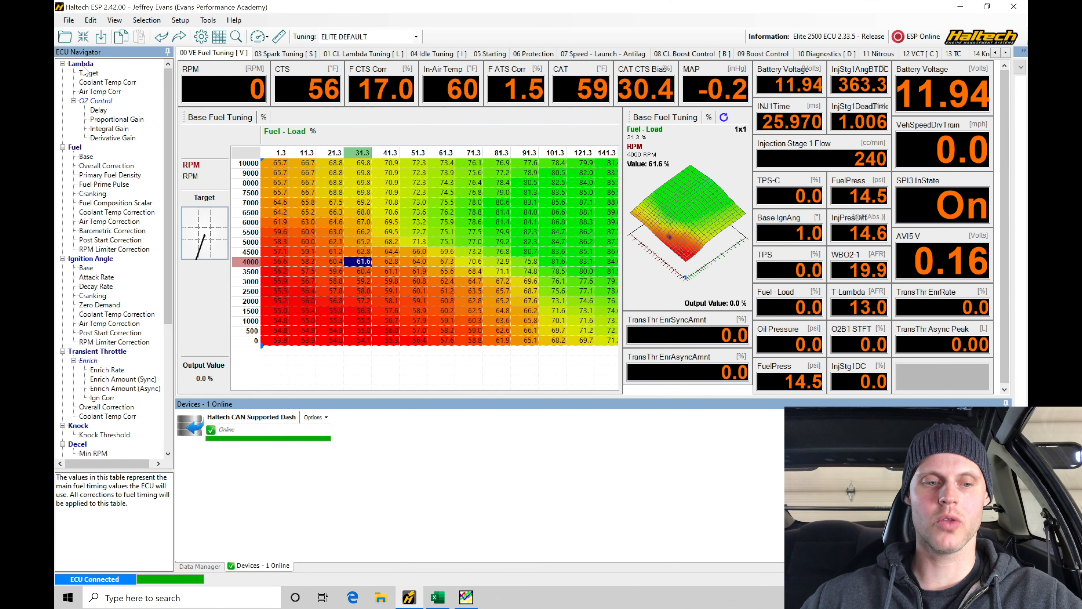
{"action": "left_click", "coordinate": [92, 74]}
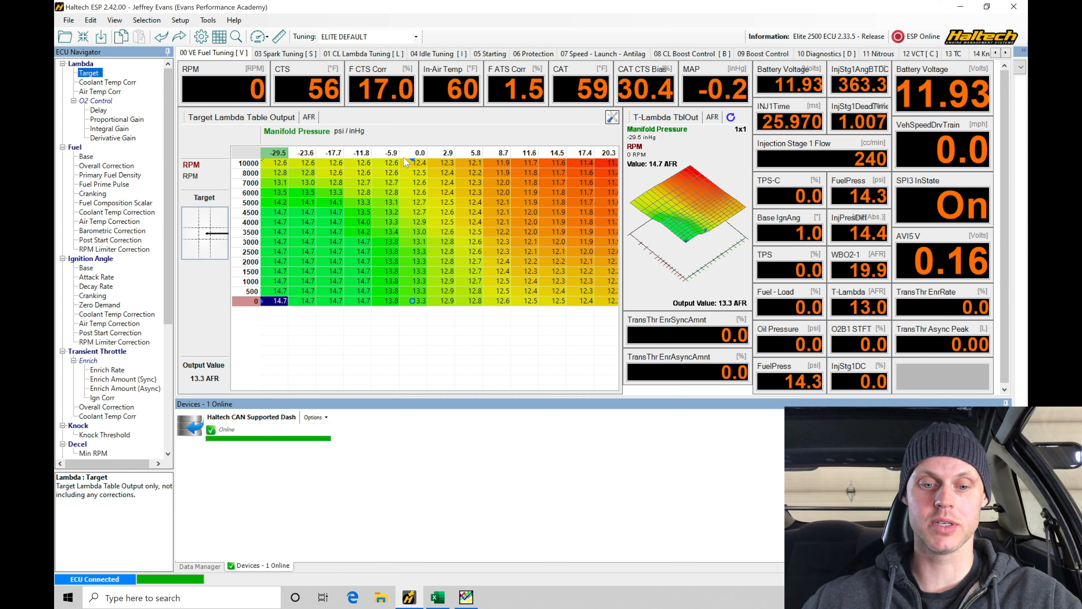
{"action": "left_click", "coordinate": [90, 159]}
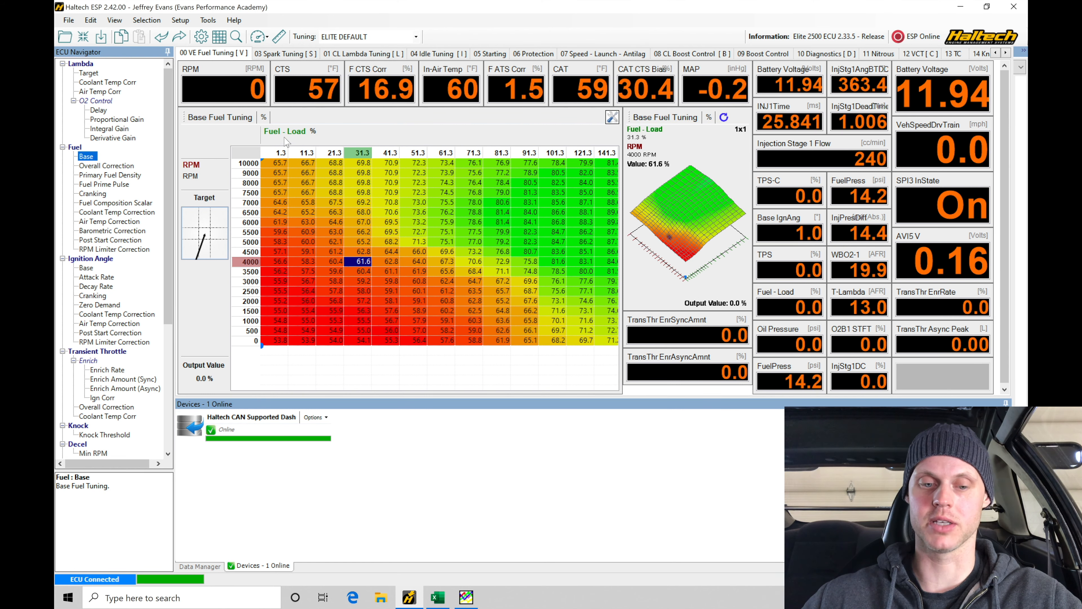
Step: Check the Fuel Load Type in the engine fuel setup against the base fuel table's load axis, then close the setup
{"action": "left_click", "coordinate": [180, 20]}
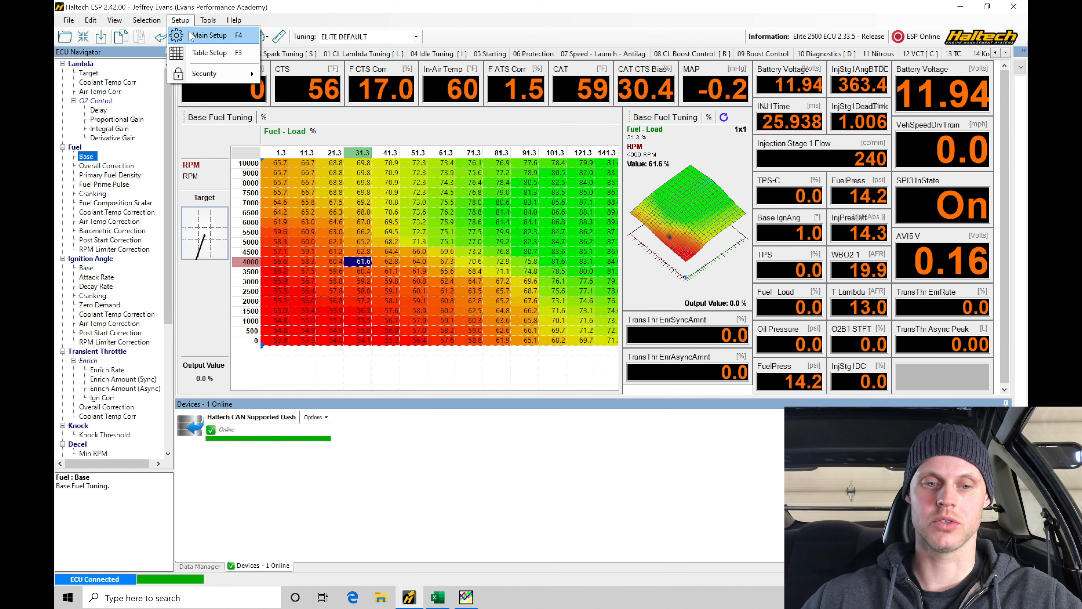
{"action": "left_click", "coordinate": [209, 35]}
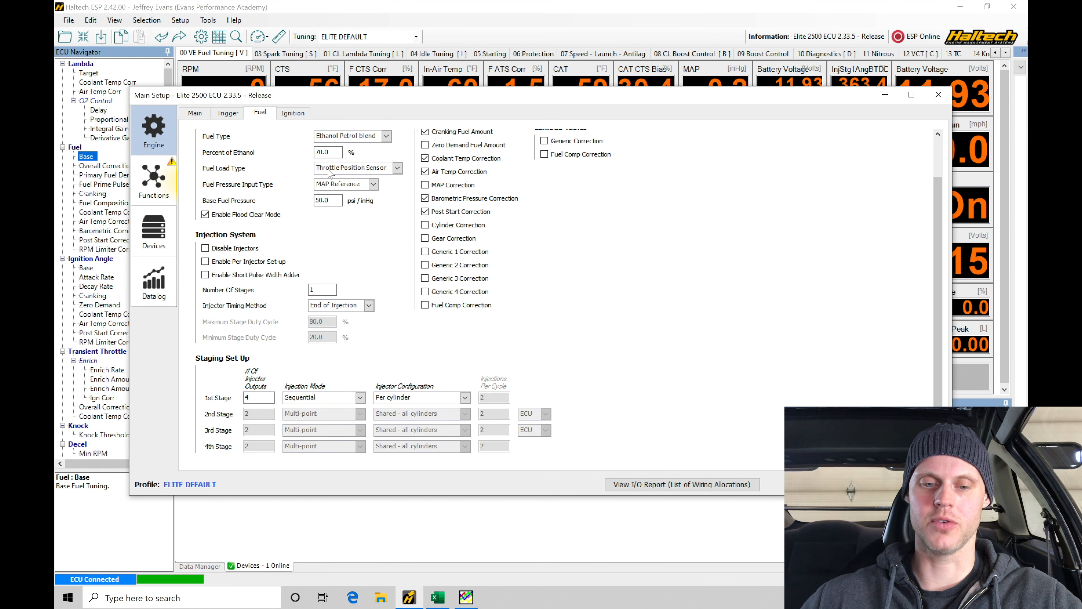
{"action": "left_click_drag", "start_coordinate": [454, 96], "coordinate": [445, 327]}
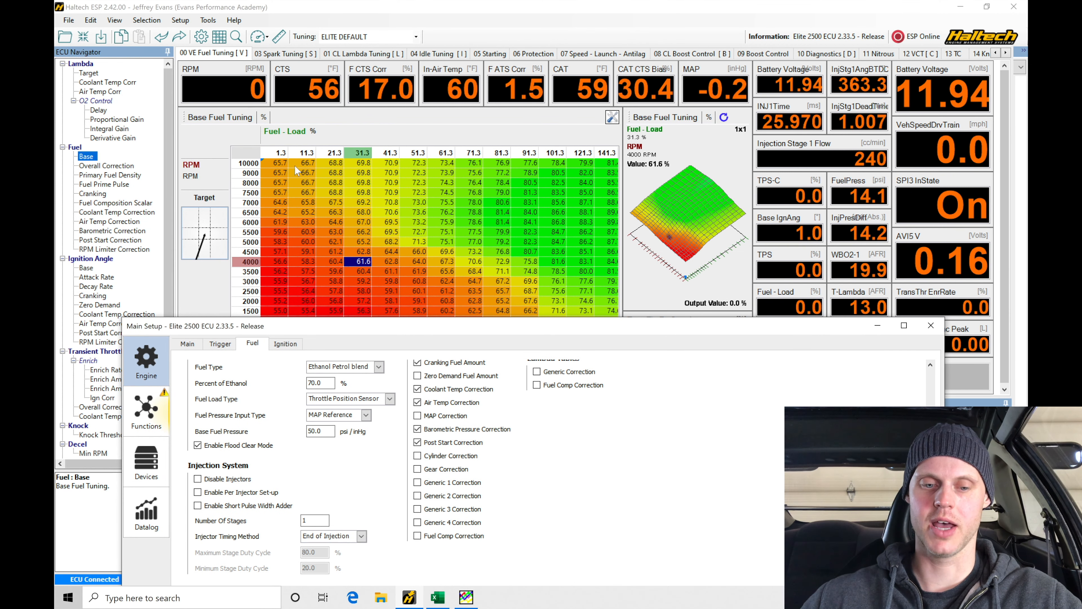
{"action": "left_click_drag", "start_coordinate": [384, 326], "coordinate": [384, 373]}
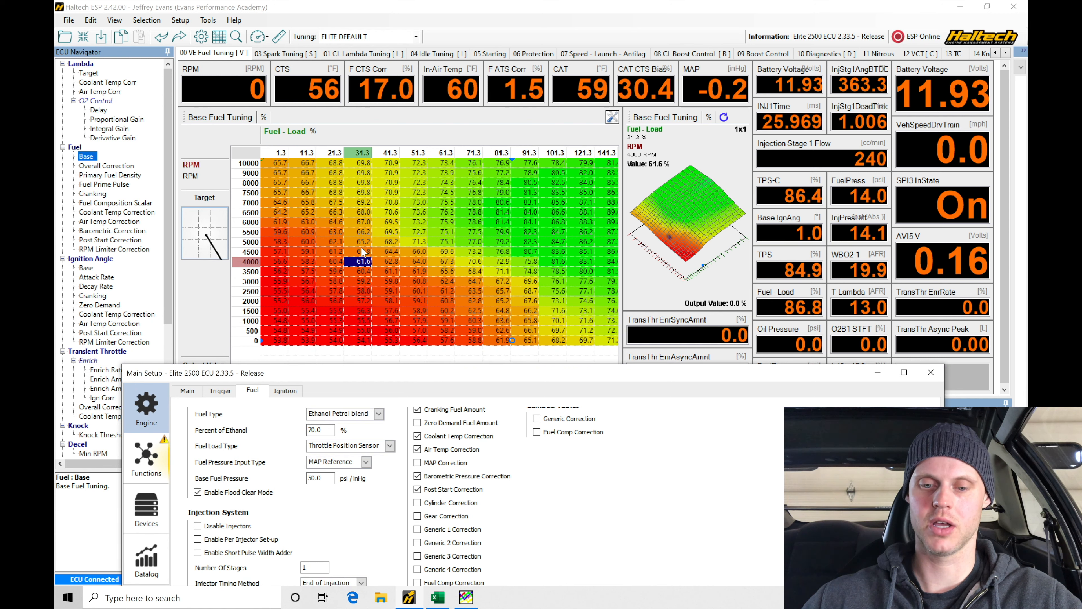
{"action": "left_click_drag", "start_coordinate": [400, 366], "coordinate": [483, 94]}
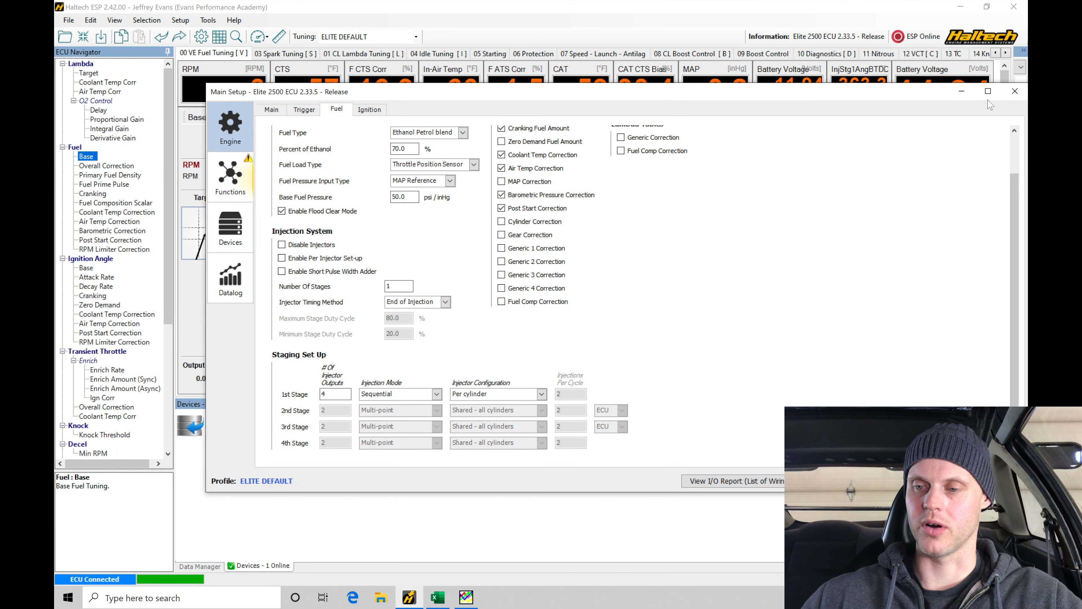
{"action": "left_click", "coordinate": [1015, 92]}
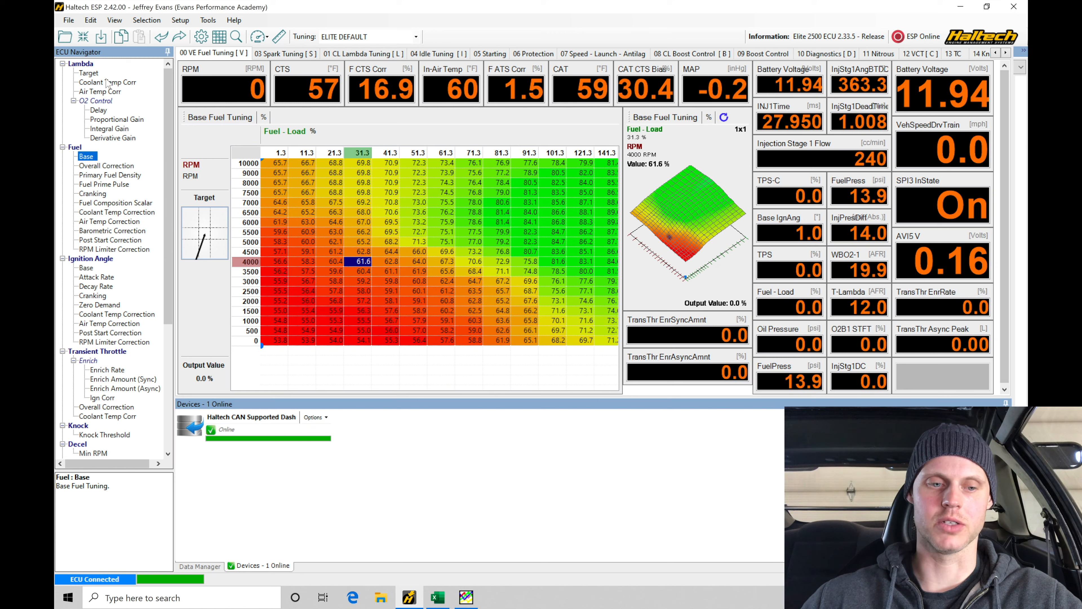
Step: Examine the target lambda table's AFR values in the 29.0 psi column, at mid-load cells and in the low-RPM vacuum area
{"action": "left_click", "coordinate": [91, 73]}
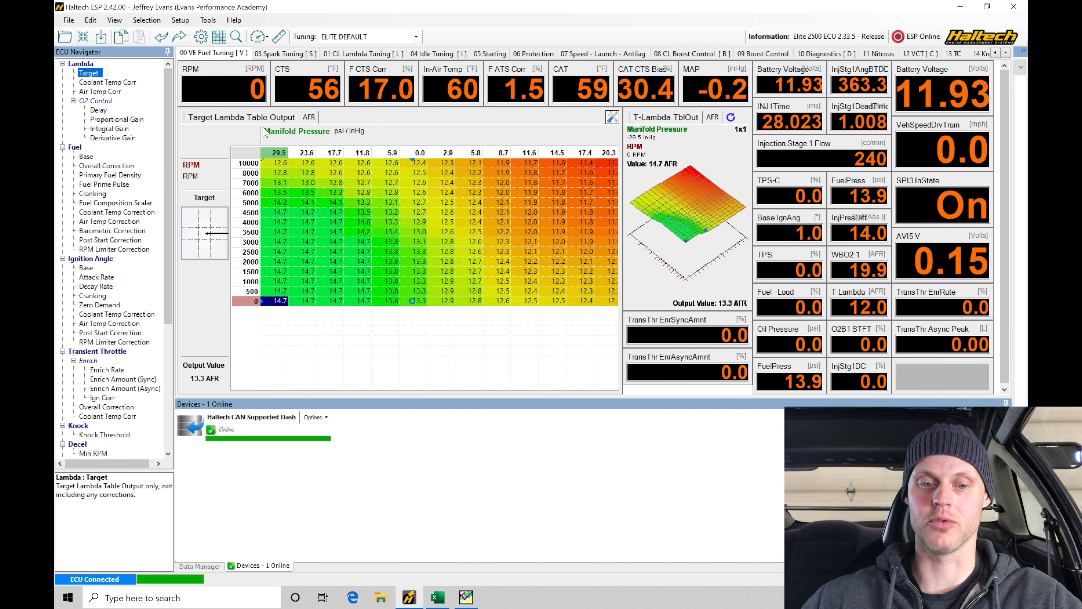
{"action": "left_click", "coordinate": [610, 167]}
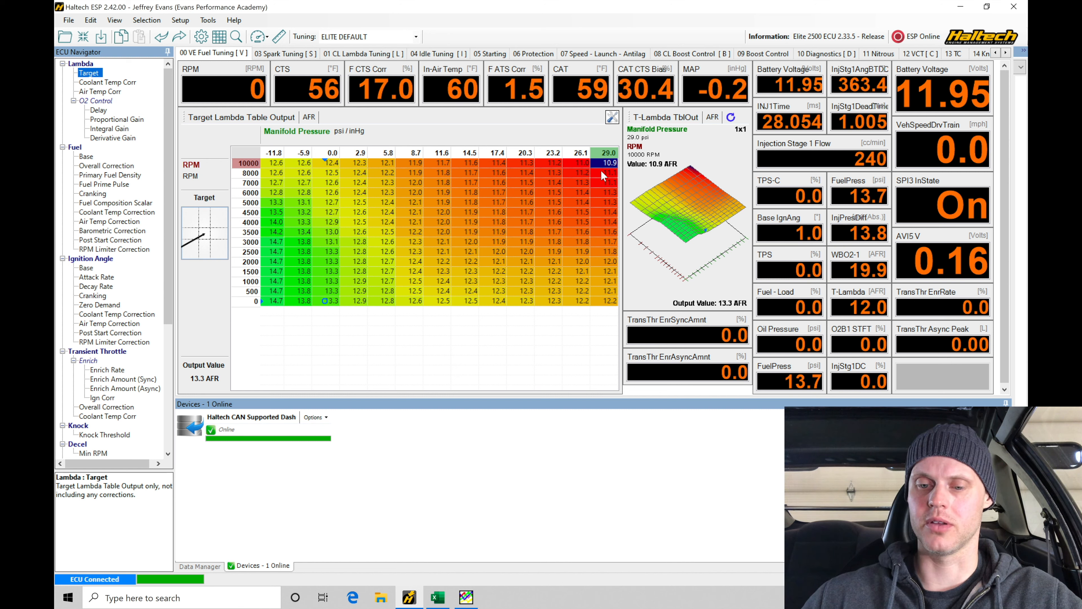
{"action": "left_click_drag", "start_coordinate": [610, 168], "coordinate": [608, 303]}
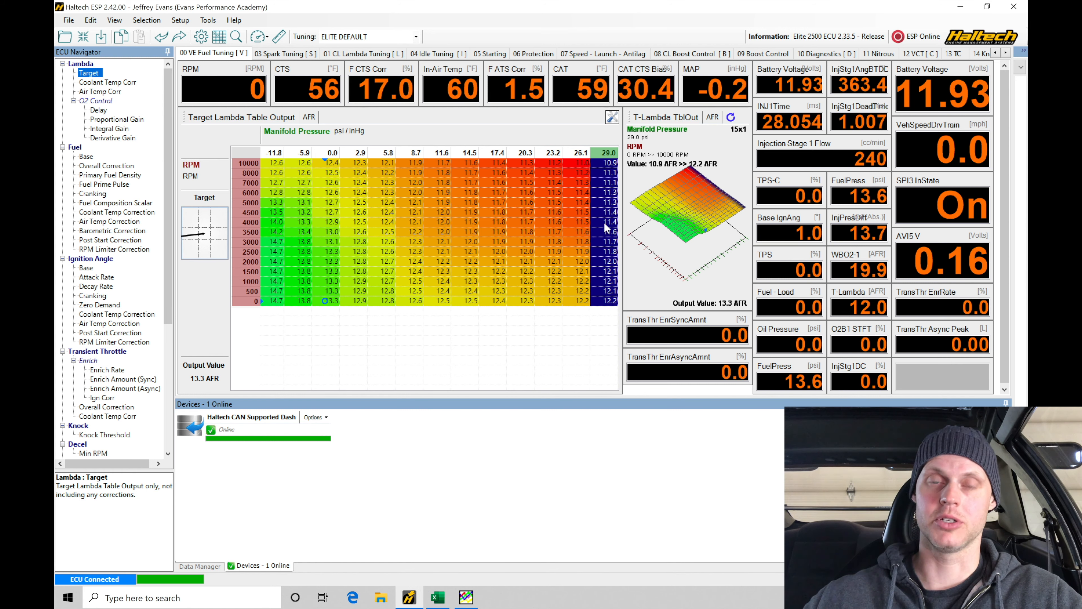
{"action": "left_click", "coordinate": [528, 182]}
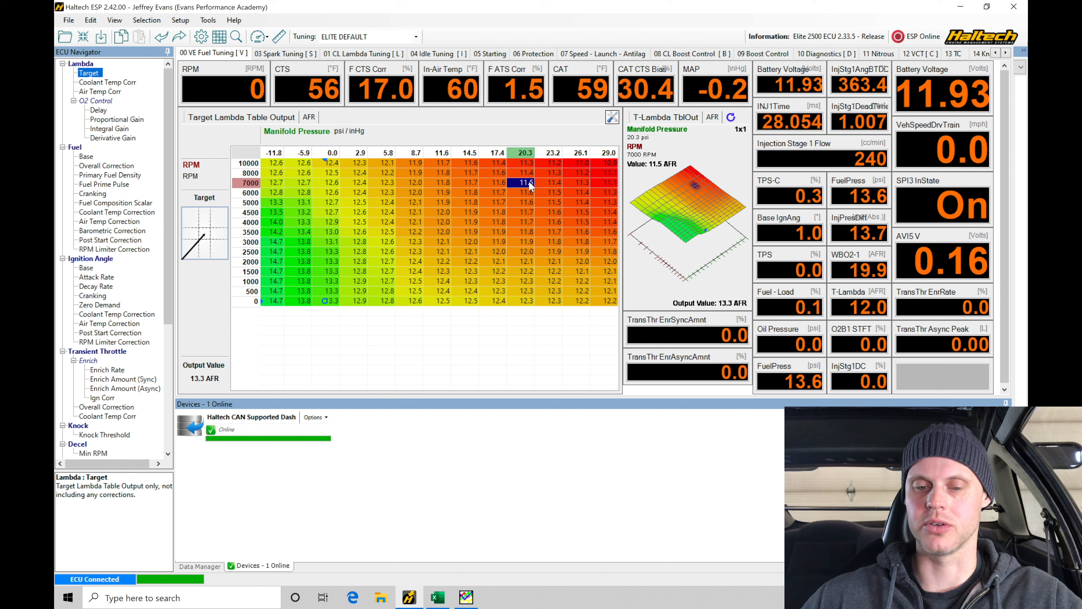
{"action": "left_click", "coordinate": [344, 220]}
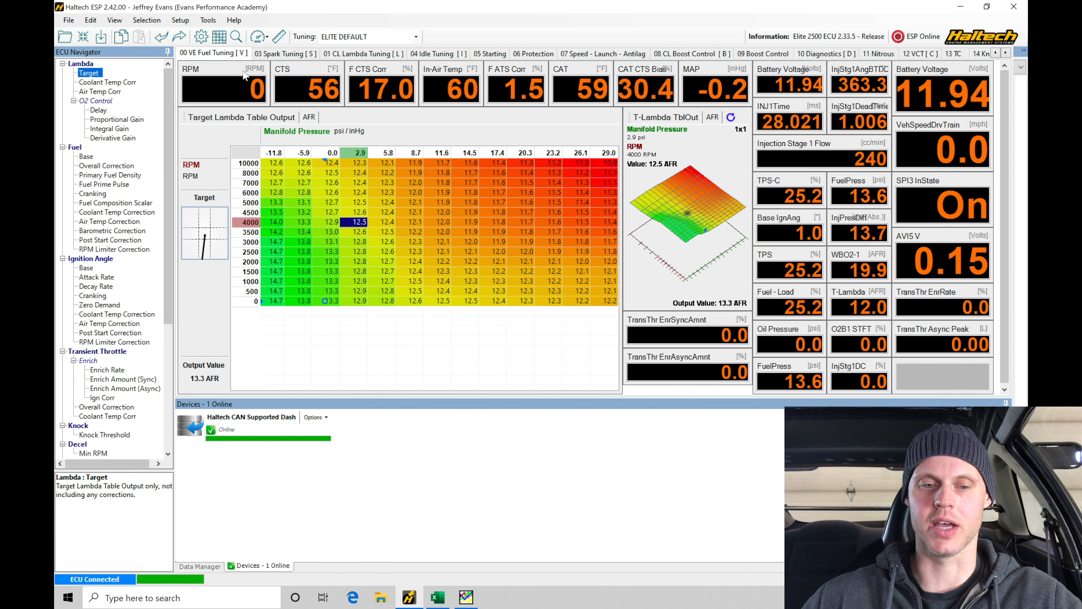
{"action": "left_click", "coordinate": [299, 261]}
{"action": "key", "text": "Left"}
{"action": "key", "text": "Left"}
{"action": "key", "text": "Left"}
{"action": "key", "text": "Left"}
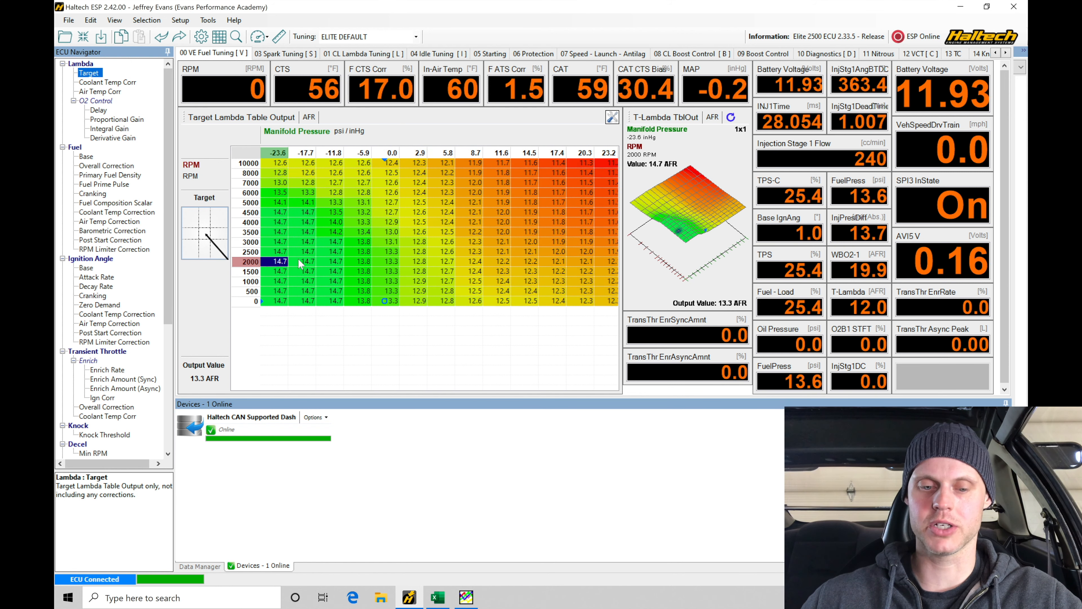
Step: Change Axis 1 of the target lambda table to the Fuel - Load channel
{"action": "left_click", "coordinate": [218, 39]}
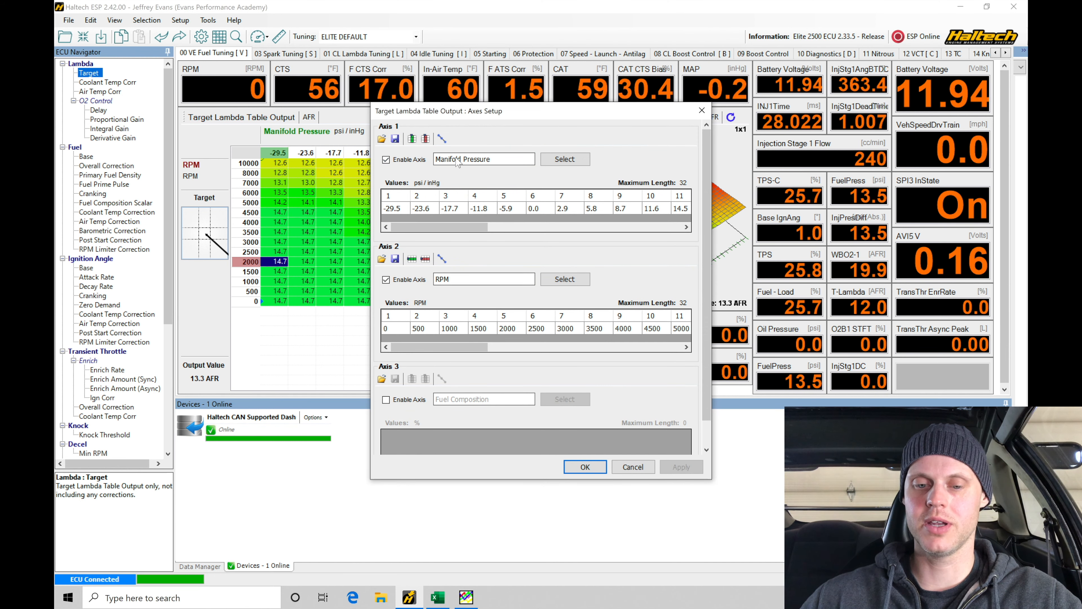
{"action": "left_click_drag", "start_coordinate": [500, 111], "coordinate": [416, 177]}
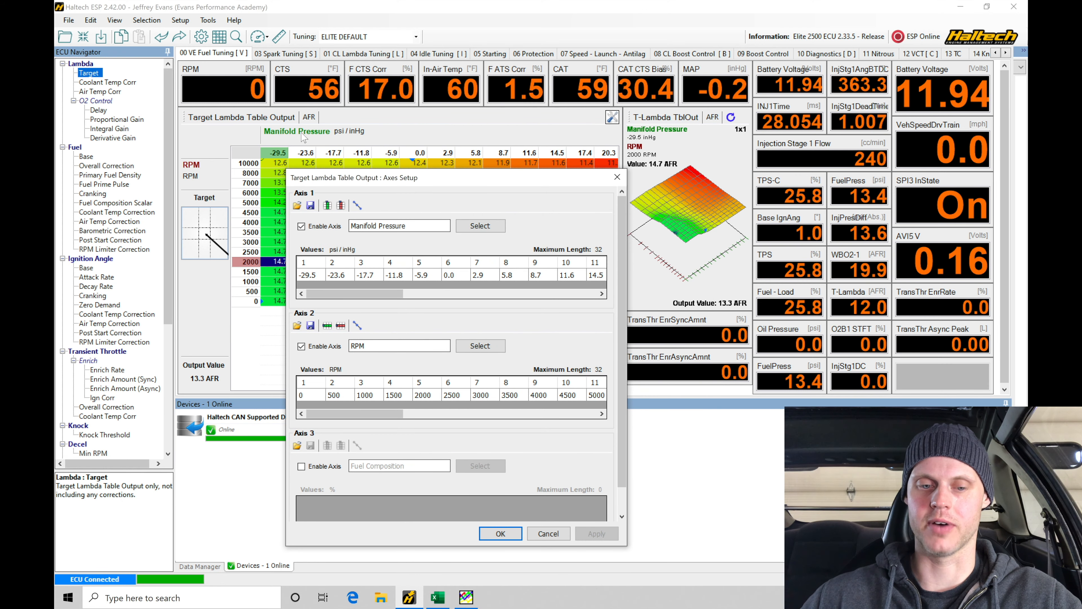
{"action": "left_click", "coordinate": [477, 225]}
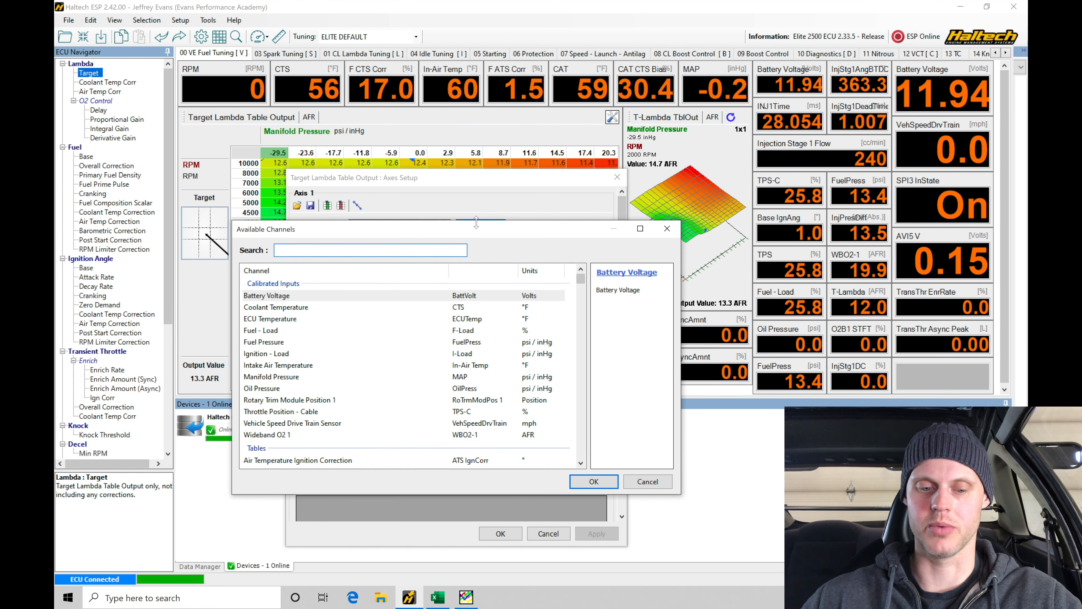
{"action": "left_click", "coordinate": [347, 332]}
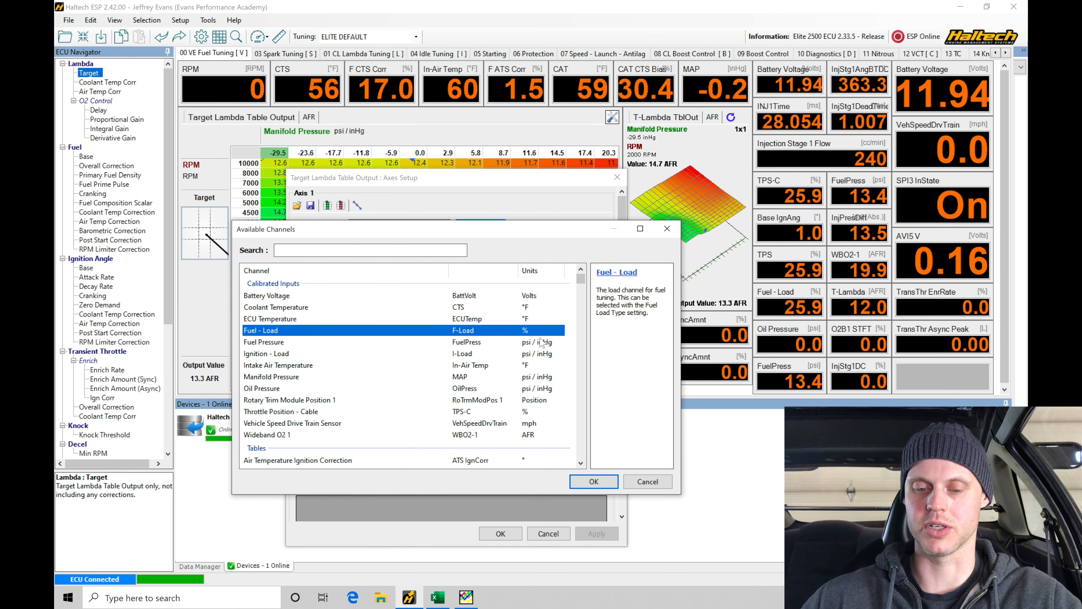
{"action": "left_click", "coordinate": [590, 481]}
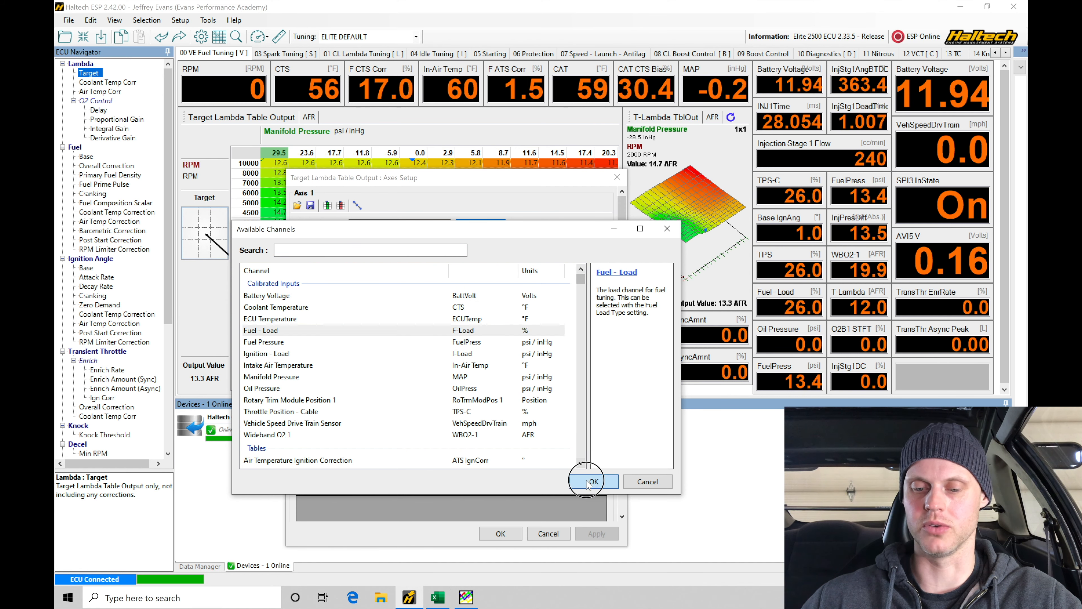
{"action": "left_click_drag", "start_coordinate": [430, 189], "coordinate": [428, 148]}
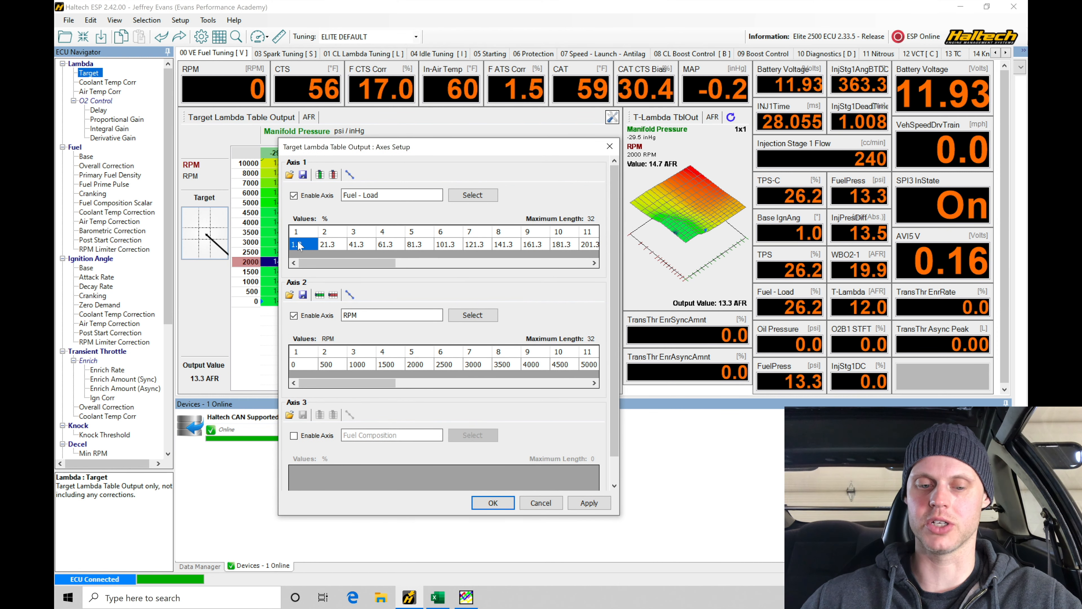
Step: Set the first four Fuel - Load axis values of the target lambda table to 0, 1, 3 and 5 %
{"action": "left_click_drag", "start_coordinate": [398, 149], "coordinate": [355, 182]}
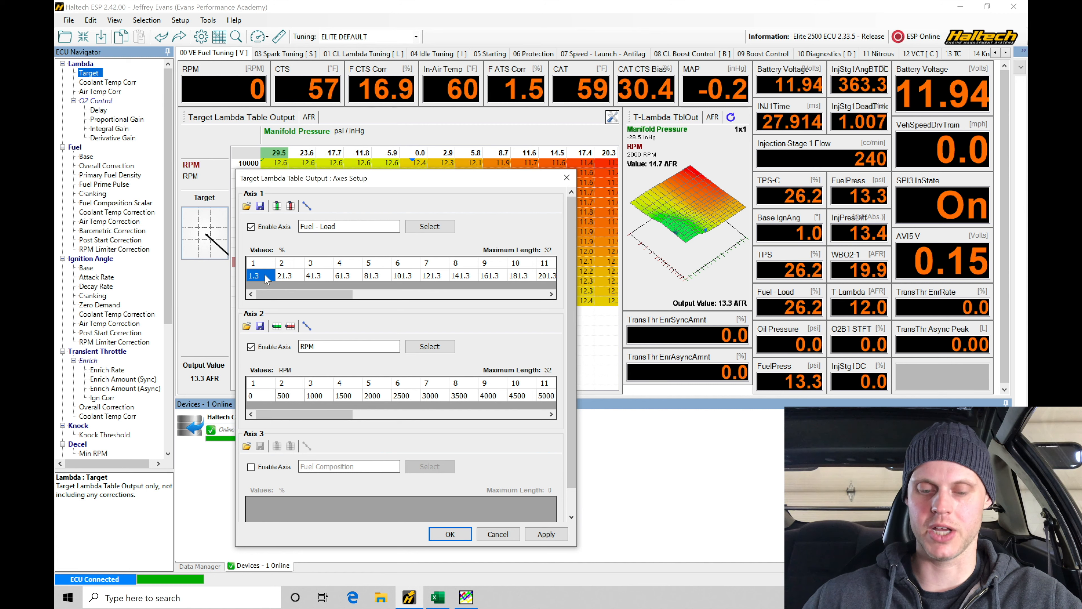
{"action": "type", "text": "0"}
{"action": "key", "text": "Return"}
{"action": "left_click", "coordinate": [289, 277]}
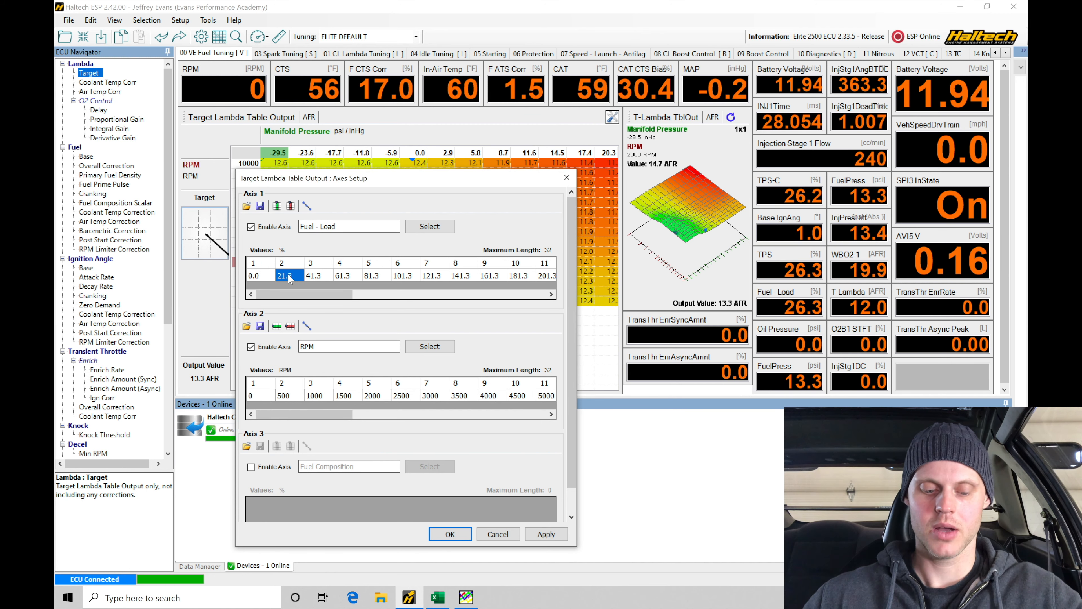
{"action": "type", "text": "1"}
{"action": "key", "text": "Return"}
{"action": "left_click", "coordinate": [314, 276]}
{"action": "type", "text": "3"}
{"action": "key", "text": "Return"}
{"action": "left_click", "coordinate": [342, 276]}
{"action": "type", "text": "5"}
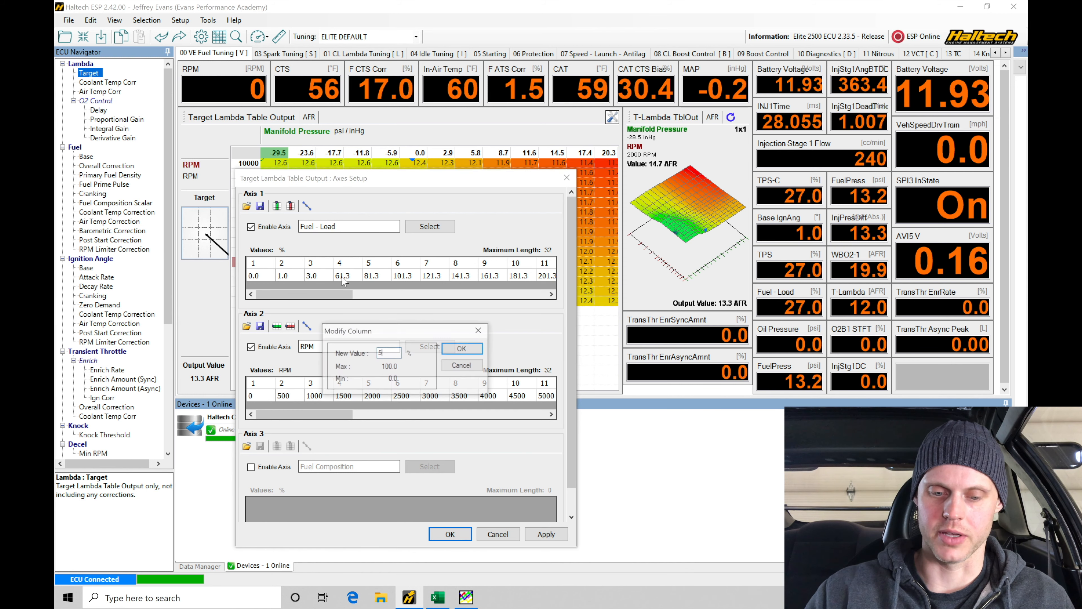
{"action": "key", "text": "Return"}
Step: Set Fuel - Load axis values 5 through 8 to 15, 30, 50 and 60 %
{"action": "type", "text": "15"}
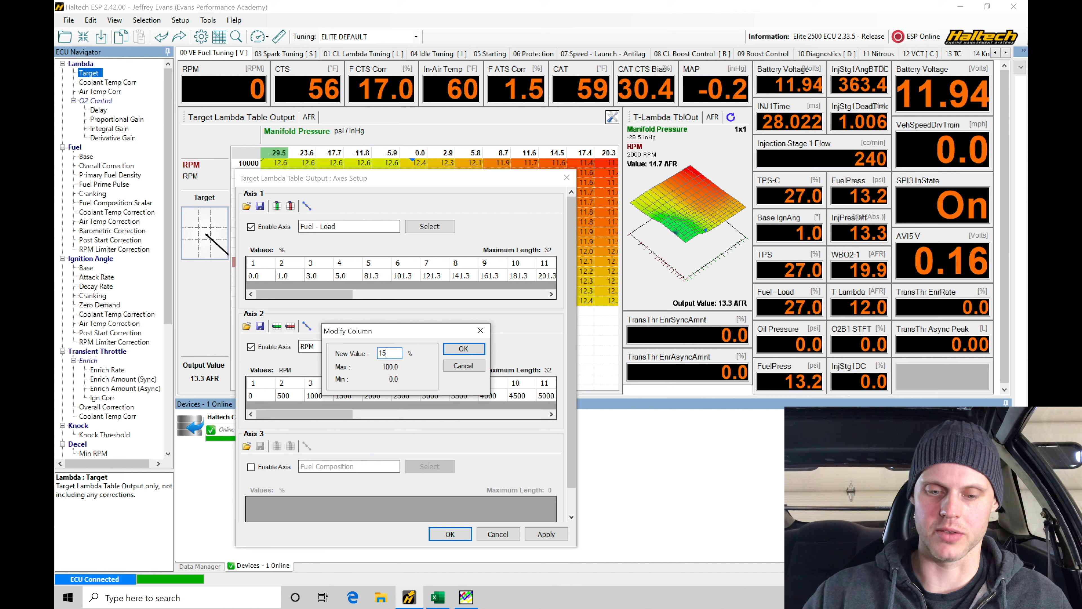
{"action": "key", "text": "Return"}
{"action": "left_click", "coordinate": [405, 276]}
{"action": "type", "text": "30"}
{"action": "key", "text": "Return"}
{"action": "left_click", "coordinate": [439, 276]}
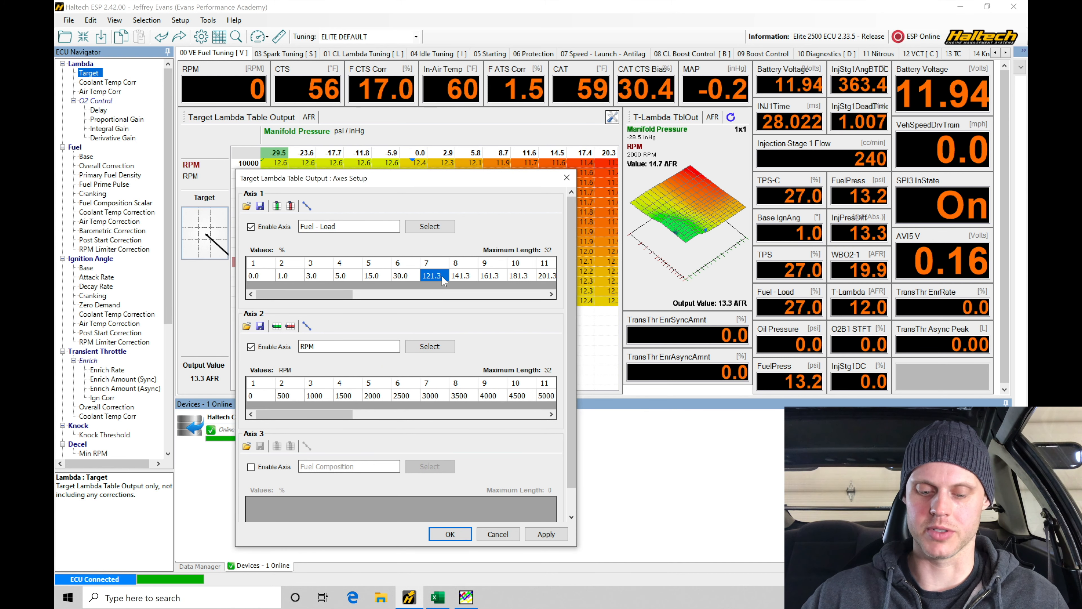
{"action": "type", "text": "50"}
{"action": "key", "text": "Return"}
{"action": "left_click", "coordinate": [466, 277]}
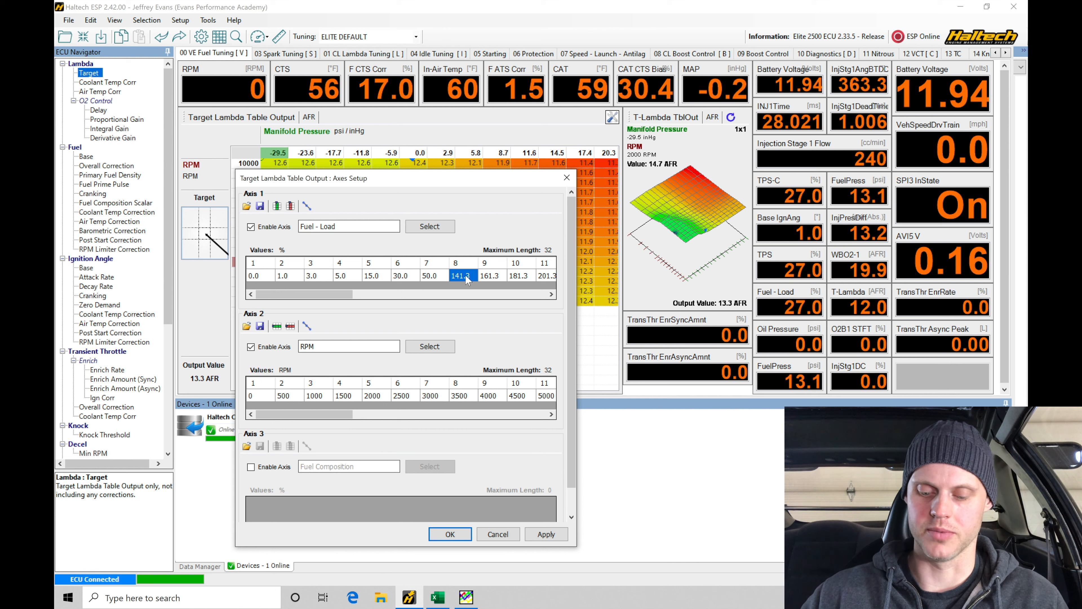
{"action": "type", "text": "70"}
{"action": "key", "text": "BackSpace"}
{"action": "type", "text": "60"}
{"action": "key", "text": "Return"}
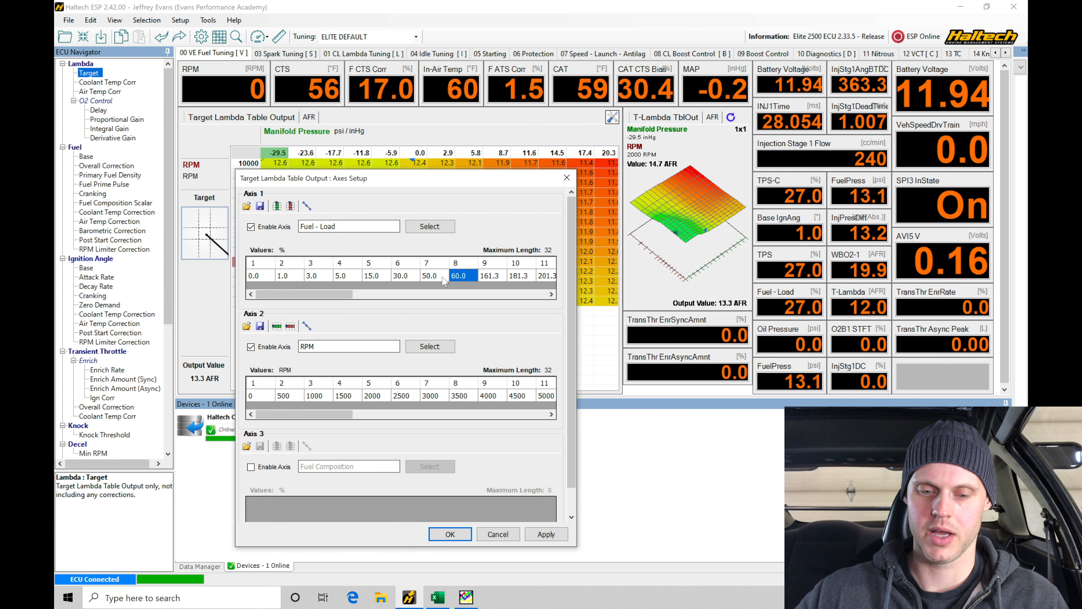
Step: Set Fuel - Load axis value 7 to 45 %, value 9 to 75 % and value 10 to 100 %
{"action": "left_click", "coordinate": [443, 281]}
{"action": "type", "text": "45"}
{"action": "key", "text": "Return"}
{"action": "left_click", "coordinate": [493, 276]}
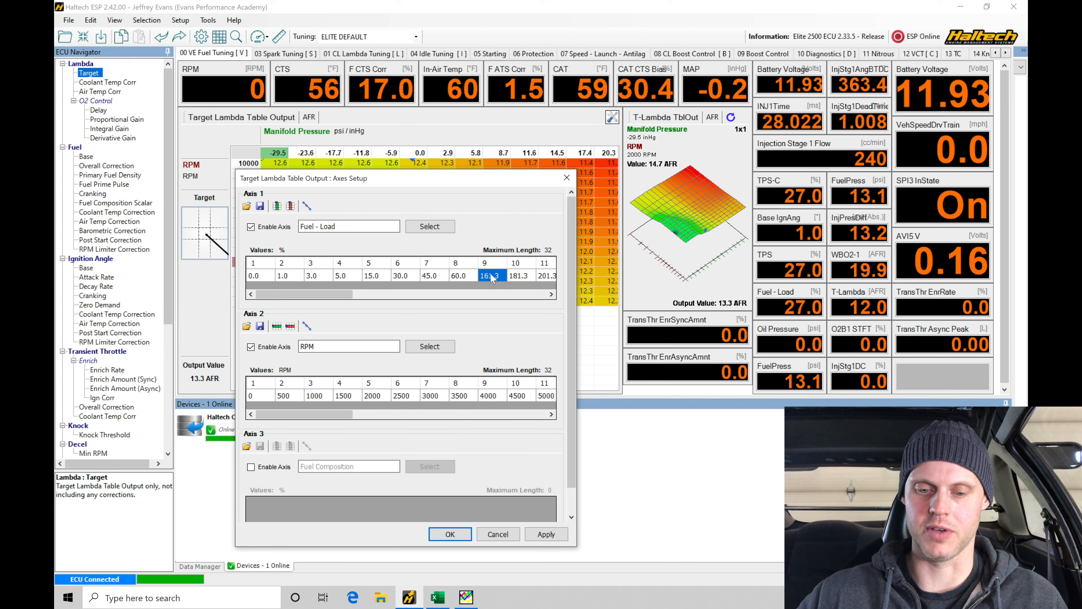
{"action": "type", "text": "75"}
{"action": "left_click", "coordinate": [511, 275]}
{"action": "type", "text": "100"}
{"action": "key", "text": "Return"}
Step: Delete columns 11 through 16 of the Fuel - Load axis, working back from the last column so the axis ends at 100 %
{"action": "left_click_drag", "start_coordinate": [342, 294], "coordinate": [414, 294]}
{"action": "left_click", "coordinate": [444, 276]}
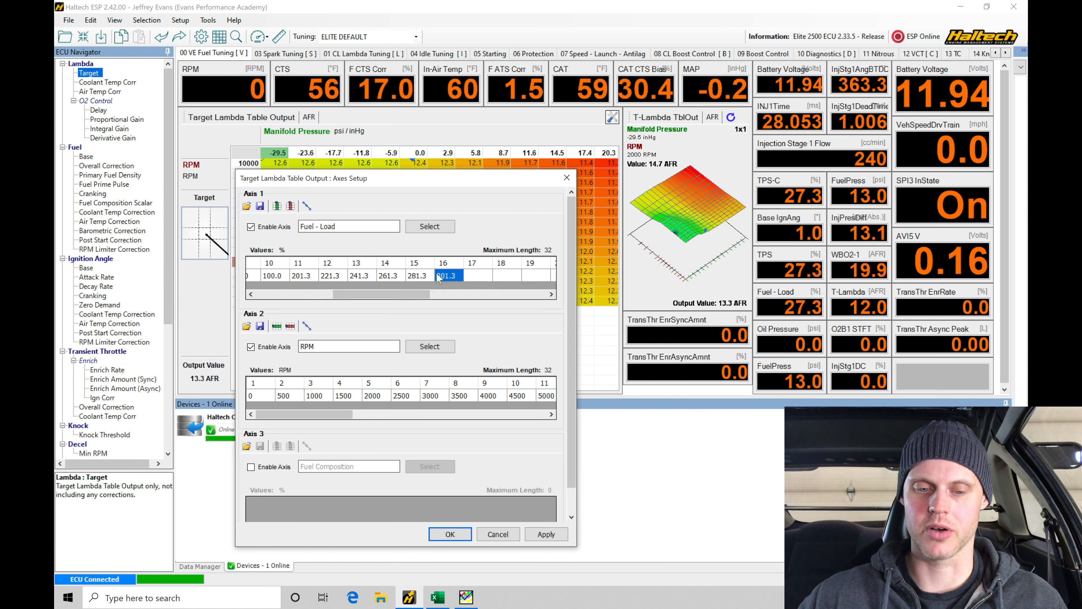
{"action": "left_click", "coordinate": [291, 206]}
{"action": "left_click", "coordinate": [291, 206]}
{"action": "left_click", "coordinate": [292, 207]}
{"action": "left_click", "coordinate": [291, 207]}
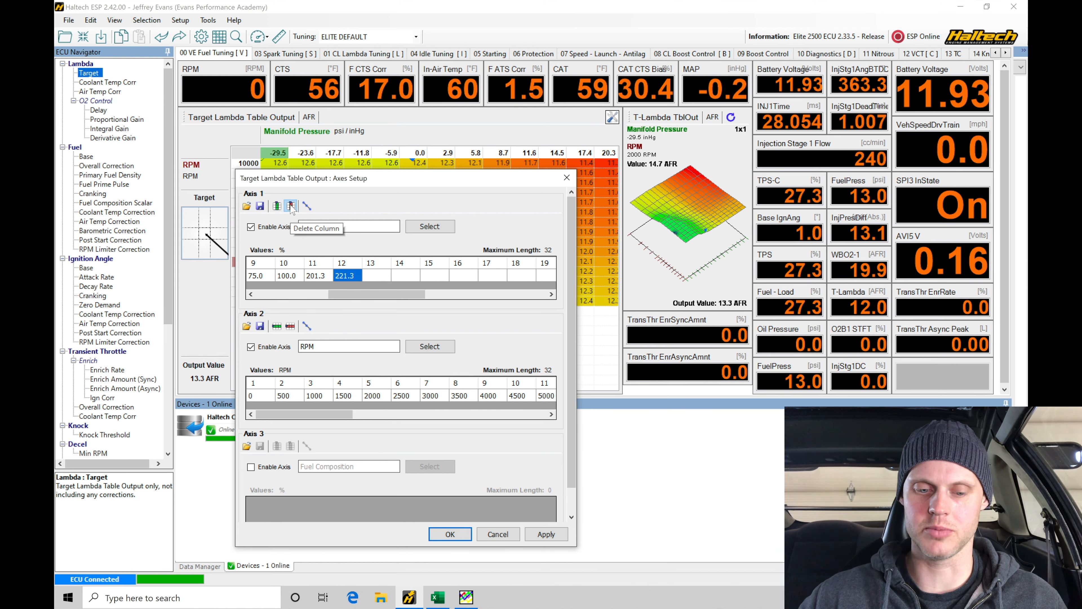
{"action": "left_click", "coordinate": [291, 206]}
{"action": "left_click", "coordinate": [291, 207]}
{"action": "left_click_drag", "start_coordinate": [335, 295], "coordinate": [255, 293]}
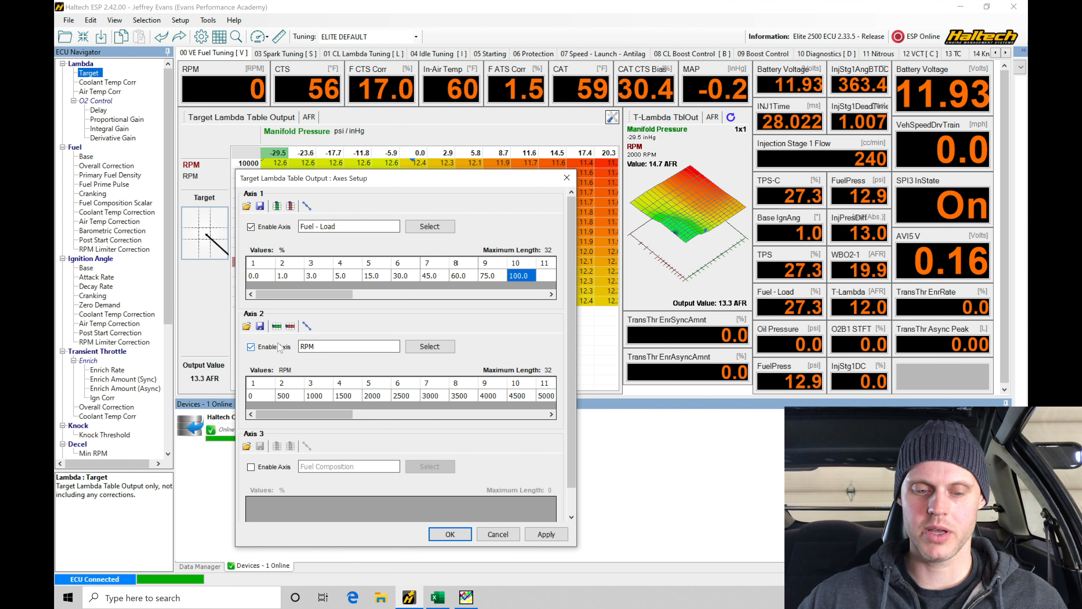
Step: Delete the 10000 RPM breakpoint from Axis 2 and apply the new axes setup to the target lambda table
{"action": "left_click_drag", "start_coordinate": [350, 176], "coordinate": [408, 169]}
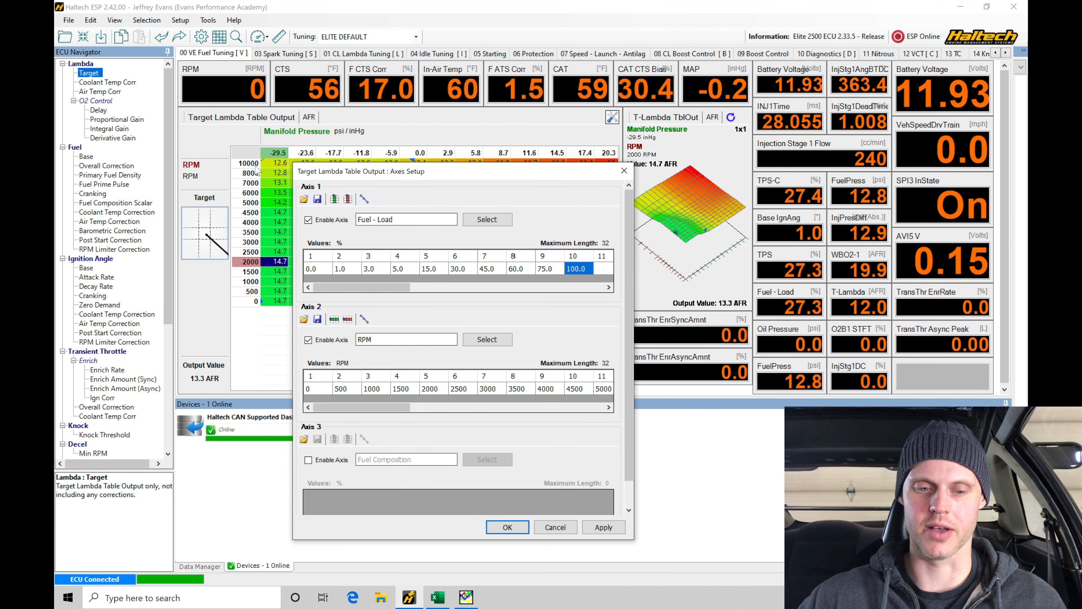
{"action": "left_click_drag", "start_coordinate": [375, 171], "coordinate": [336, 126]}
{"action": "left_click_drag", "start_coordinate": [369, 363], "coordinate": [470, 362]}
{"action": "left_click", "coordinate": [362, 344]}
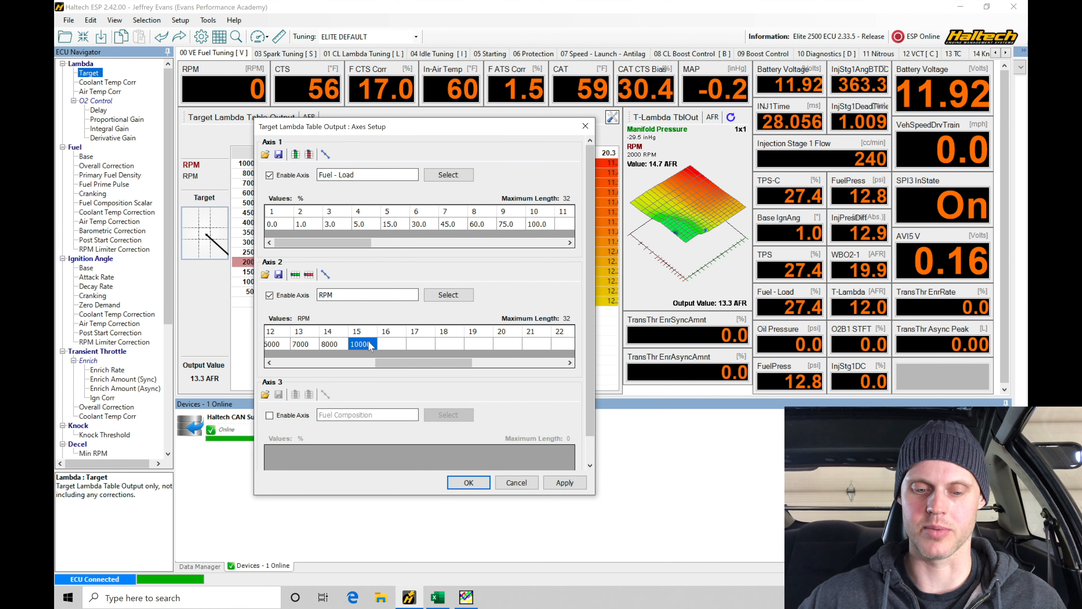
{"action": "left_click", "coordinate": [310, 274]}
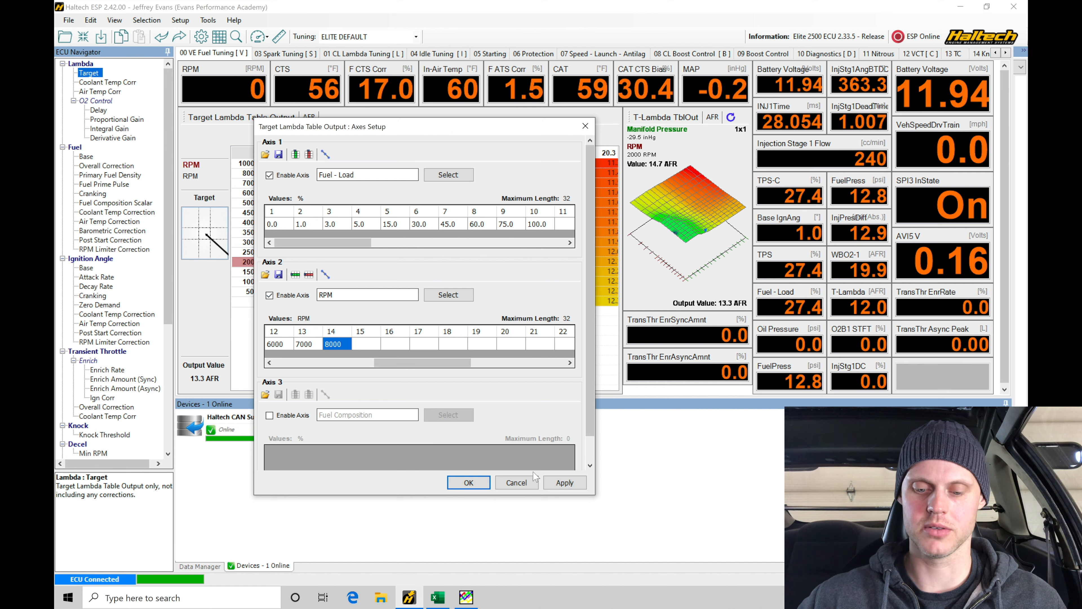
{"action": "left_click", "coordinate": [564, 482]}
{"action": "left_click", "coordinate": [479, 486]}
Step: Set all target lambda cells in the 0 to 15 % Fuel - Load columns, from 0 to 8000 RPM, to 14.7 AFR
{"action": "left_click", "coordinate": [381, 254]}
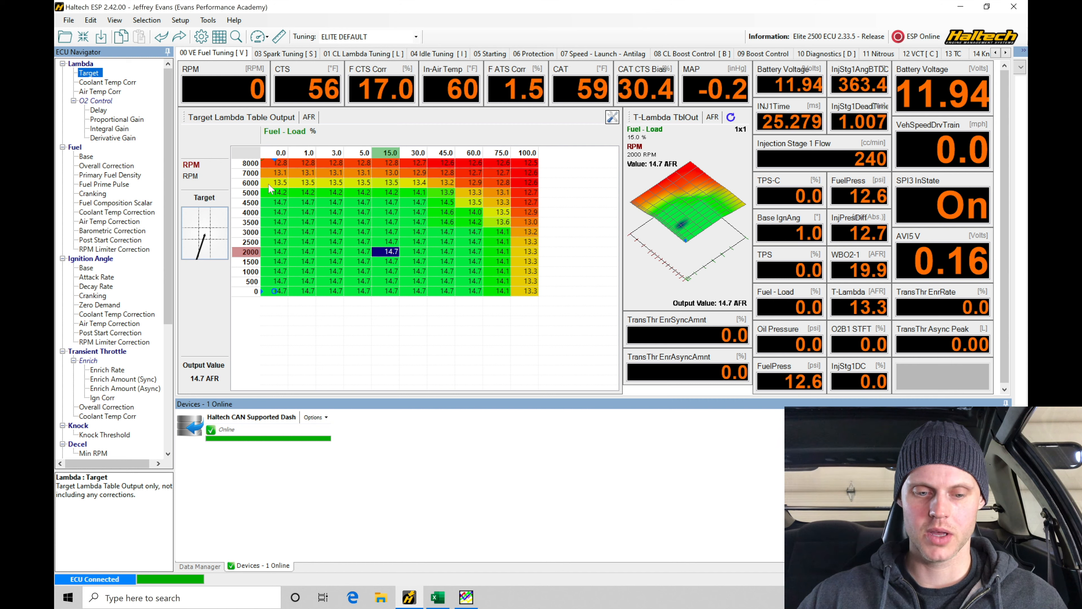
{"action": "left_click_drag", "start_coordinate": [275, 167], "coordinate": [382, 292]}
{"action": "type", "text": "14.7"}
{"action": "key", "text": "Return"}
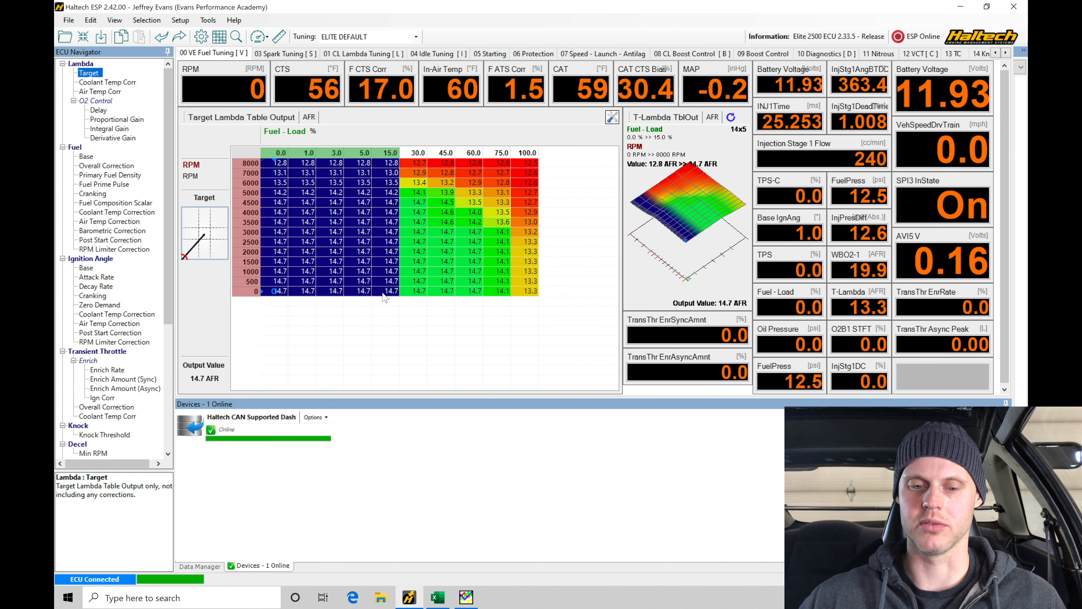
{"action": "left_click", "coordinate": [441, 233]}
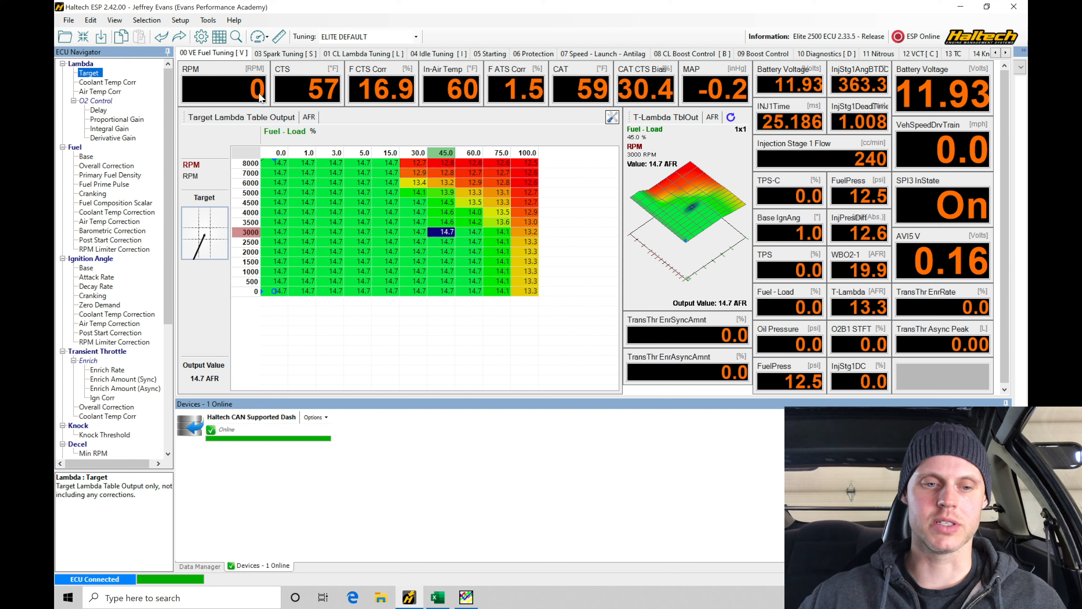
Step: Choose AFR - Gasoline/Petrol as the display unit for the AFR channel type in the program options
{"action": "left_click", "coordinate": [206, 22]}
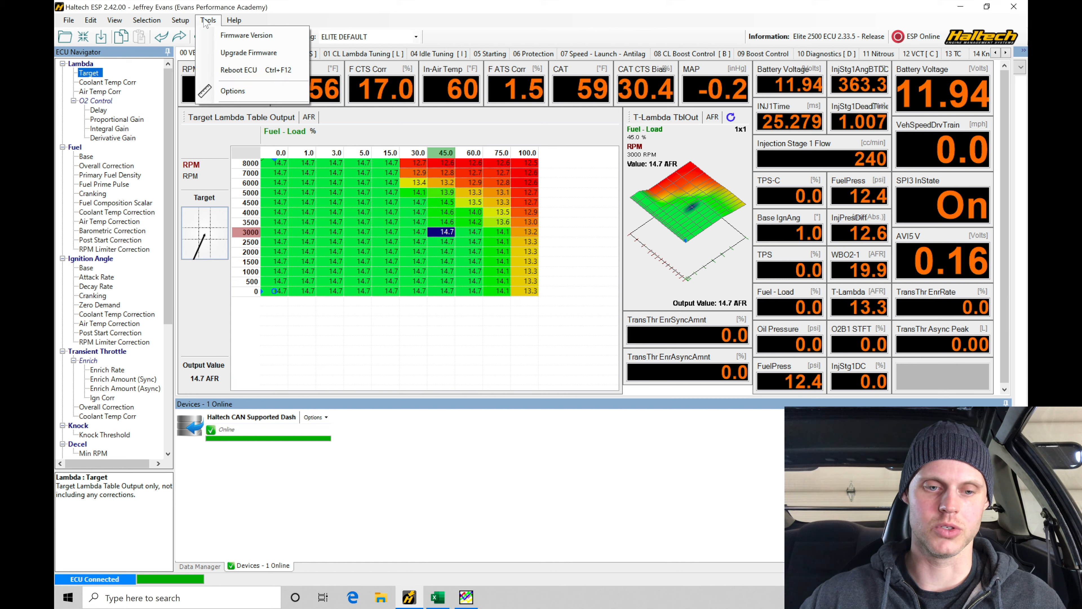
{"action": "left_click", "coordinate": [232, 90]}
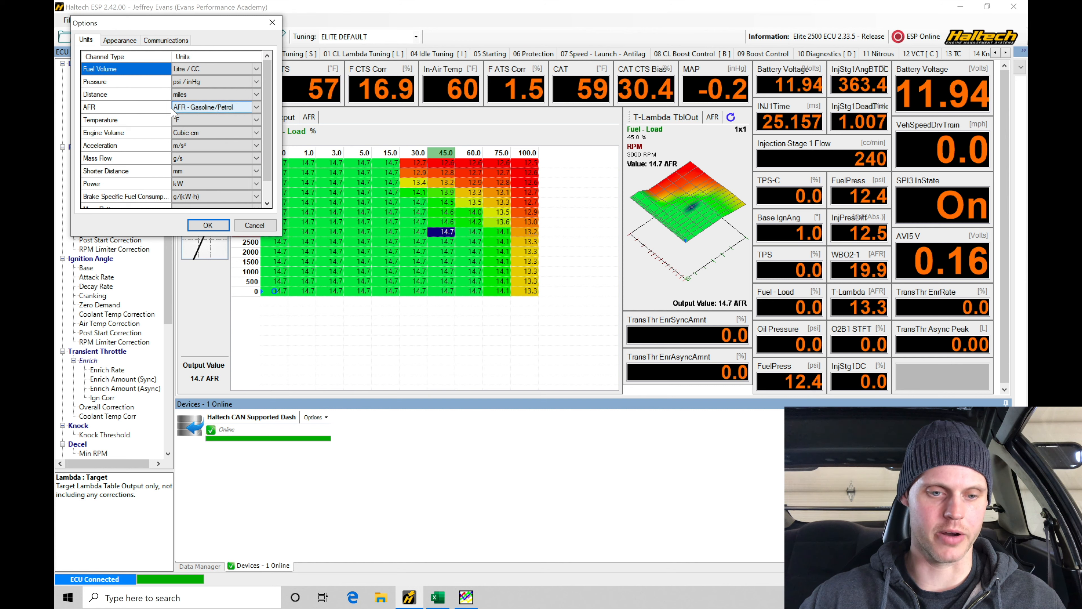
{"action": "left_click", "coordinate": [220, 108]}
{"action": "left_click", "coordinate": [256, 107]}
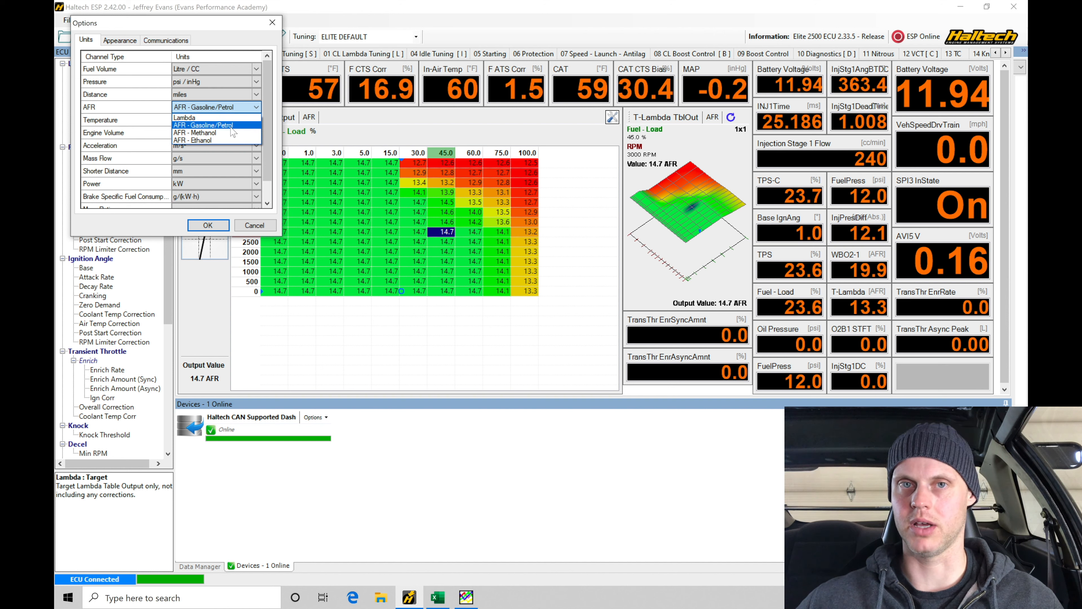
{"action": "left_click", "coordinate": [232, 125]}
{"action": "left_click", "coordinate": [207, 225]}
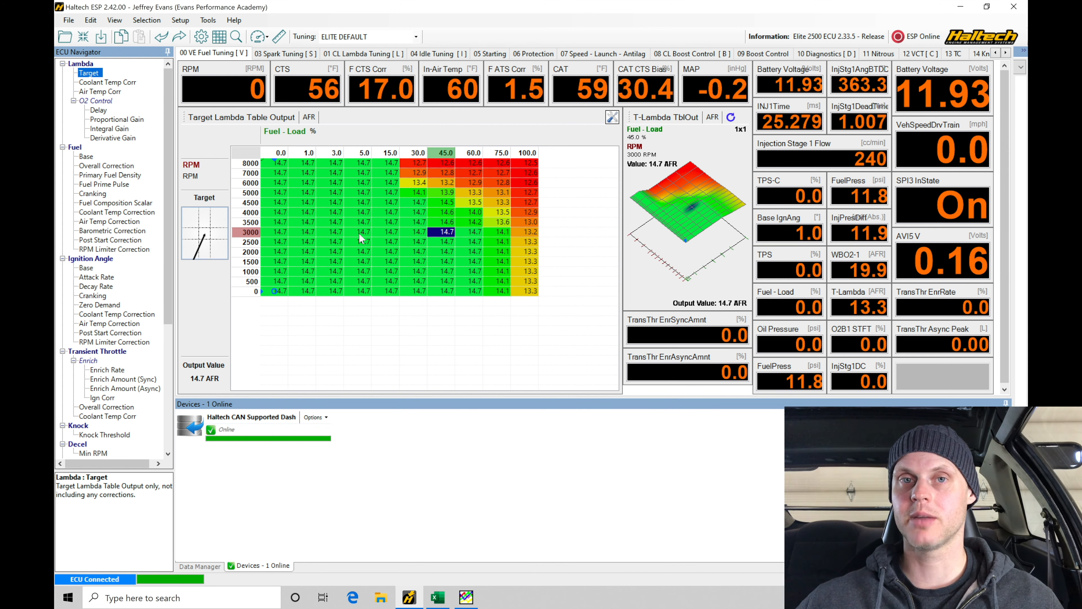
{"action": "left_click", "coordinate": [176, 26]}
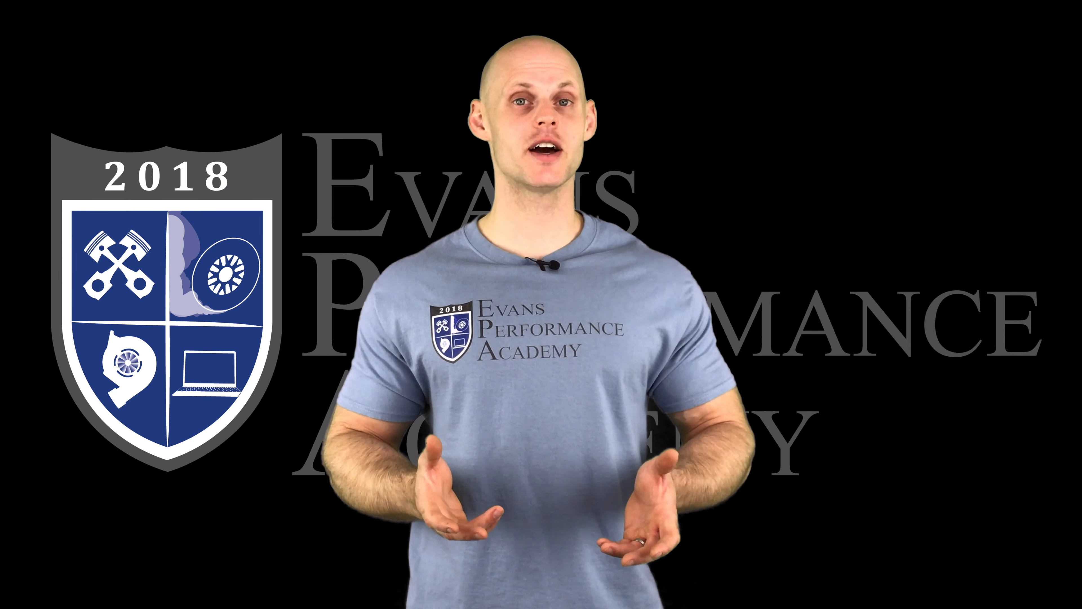